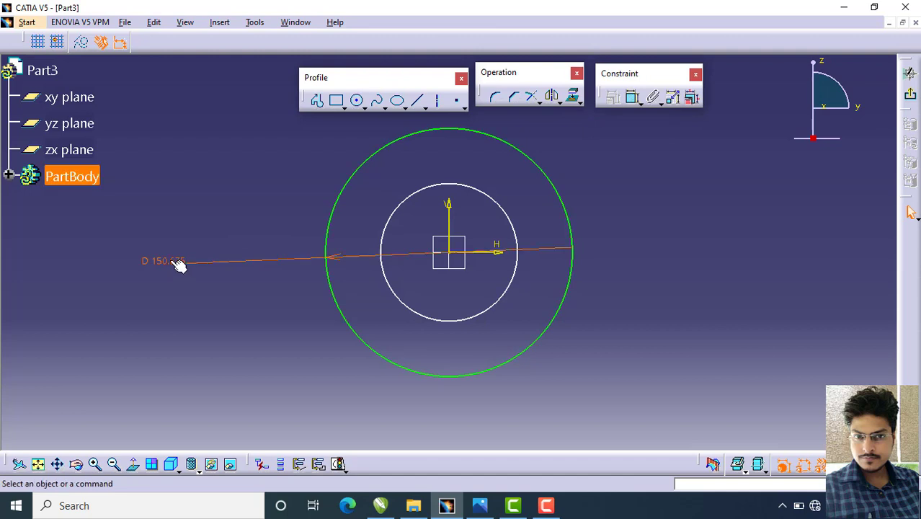
Set the already dimensioned circle's diameter to 60 mm
double_click(178, 262)
text(60)
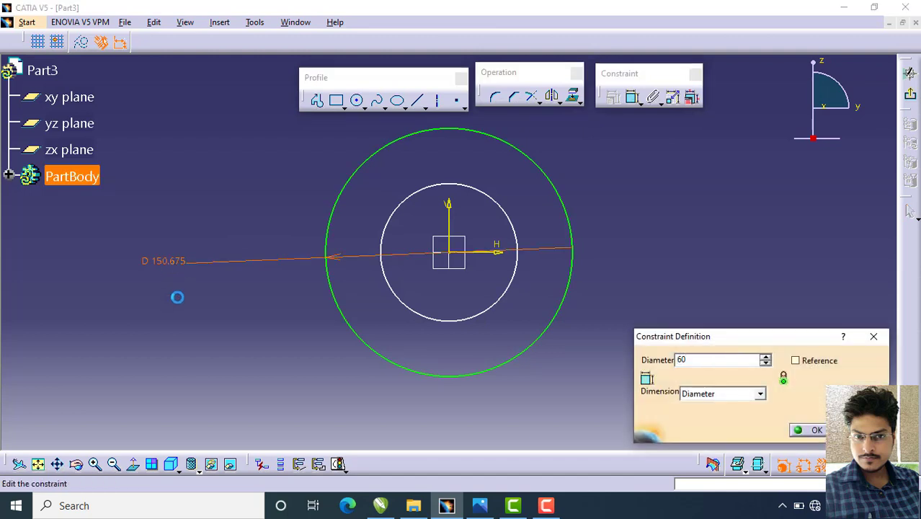
key(Return)
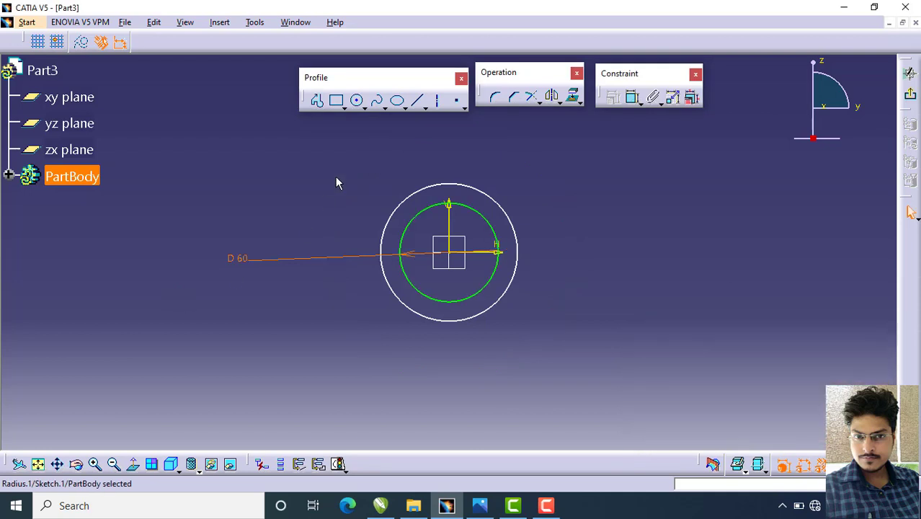
Dimension the other concentric circle and set its diameter to 35*2 mm
click(632, 97)
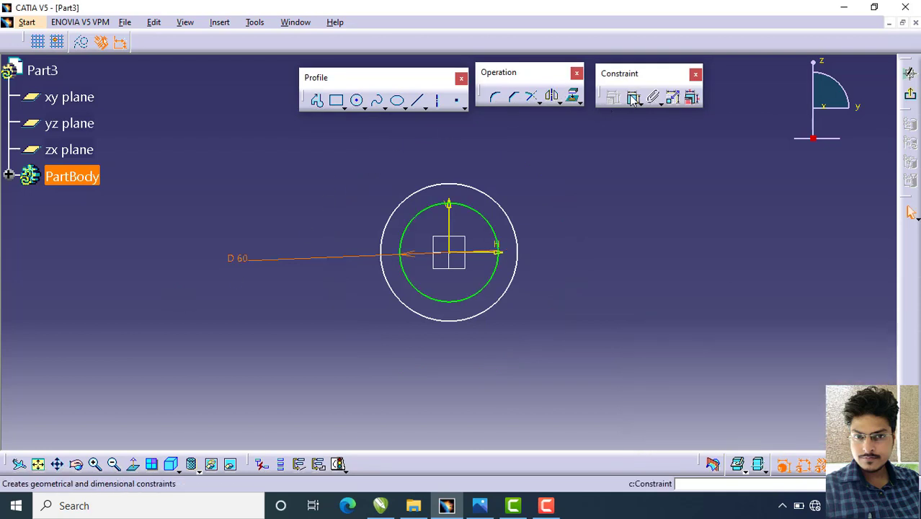
click(387, 226)
click(332, 207)
double_click(333, 203)
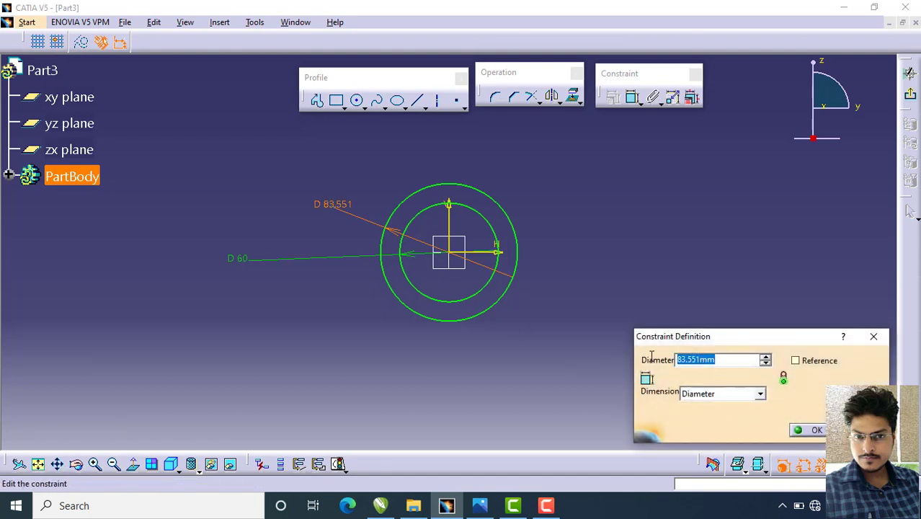
text(35*2)
key(Return)
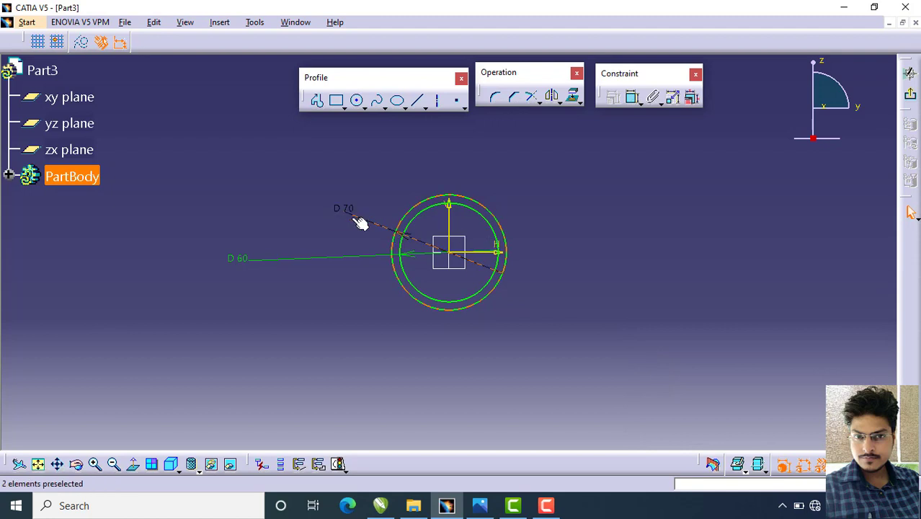
middle_drag(374, 231, 425, 245)
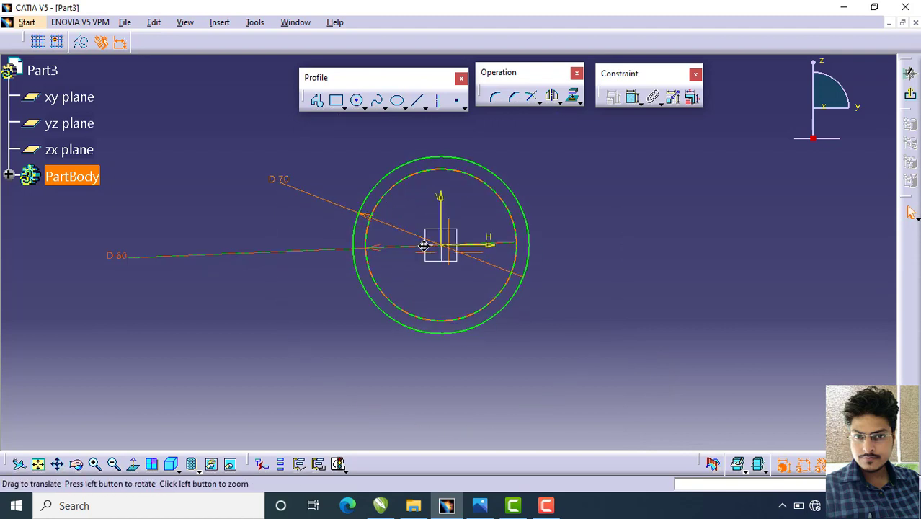
click(423, 244)
Check the 2.jpg reference drawing in Photos, and back in CATIA sketch a vertical line about 67 mm long downward from the circles' centre
click(480, 505)
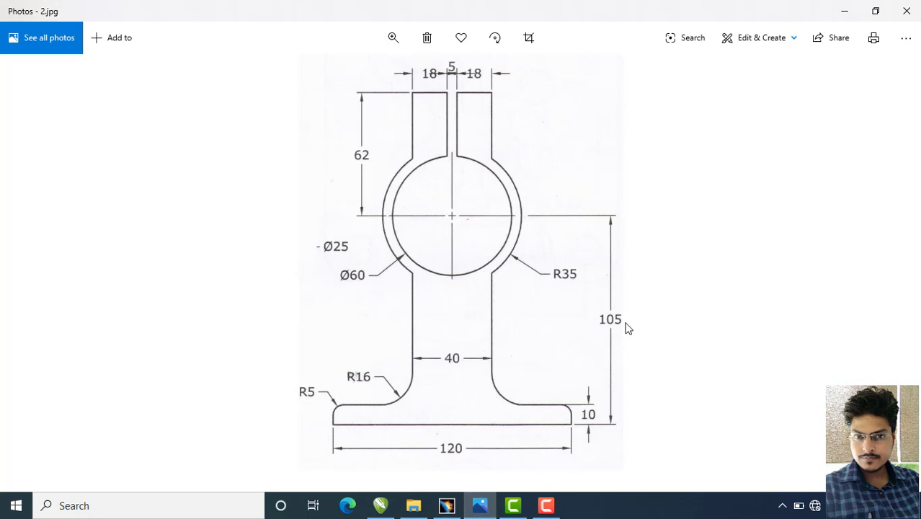
key(ctrl)
key(ctrl)
key(ctrl)
click(446, 505)
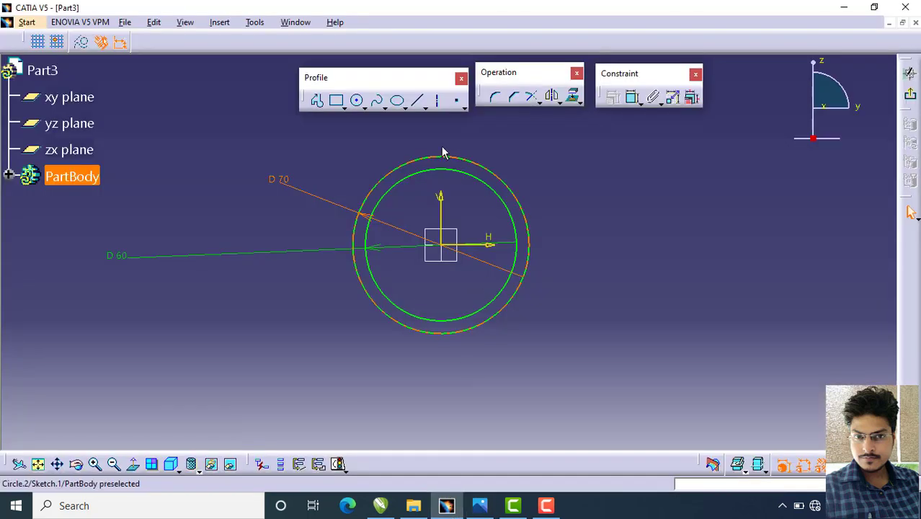
click(418, 100)
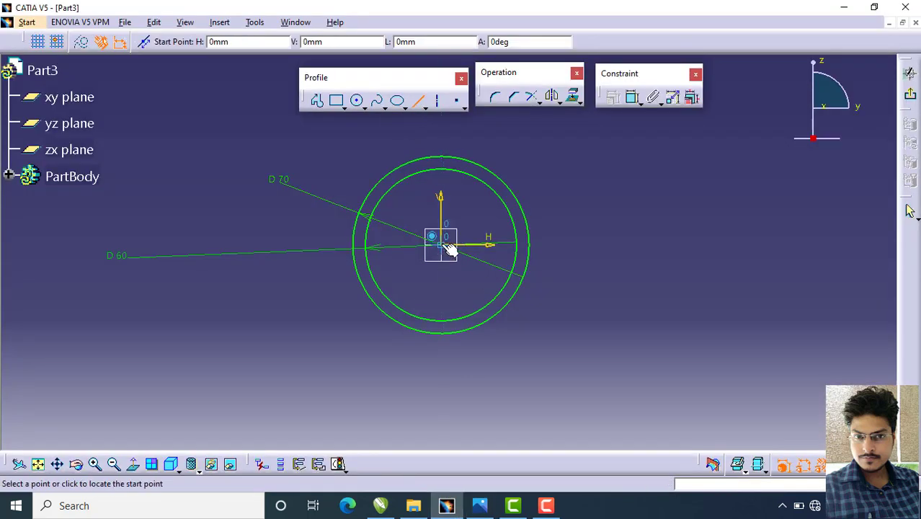
click(441, 245)
click(440, 413)
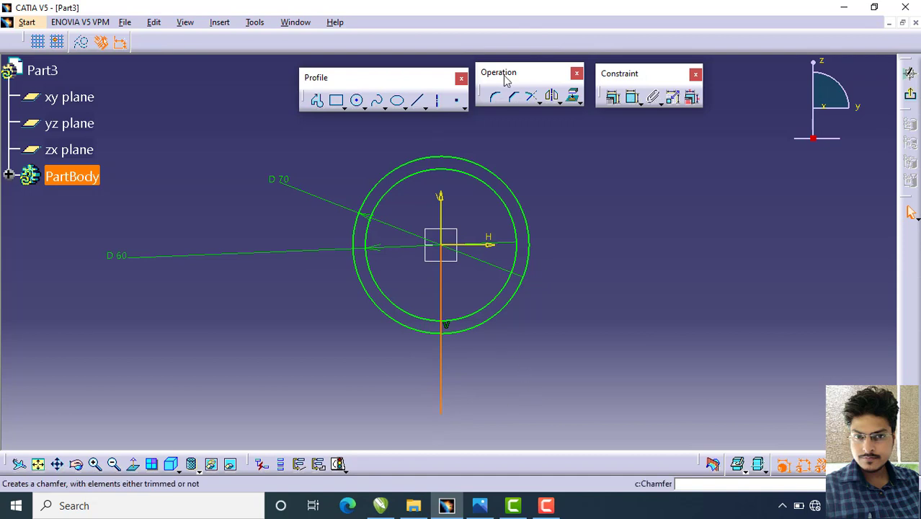
Dimension the vertical line's length and set it to 105 mm
click(612, 97)
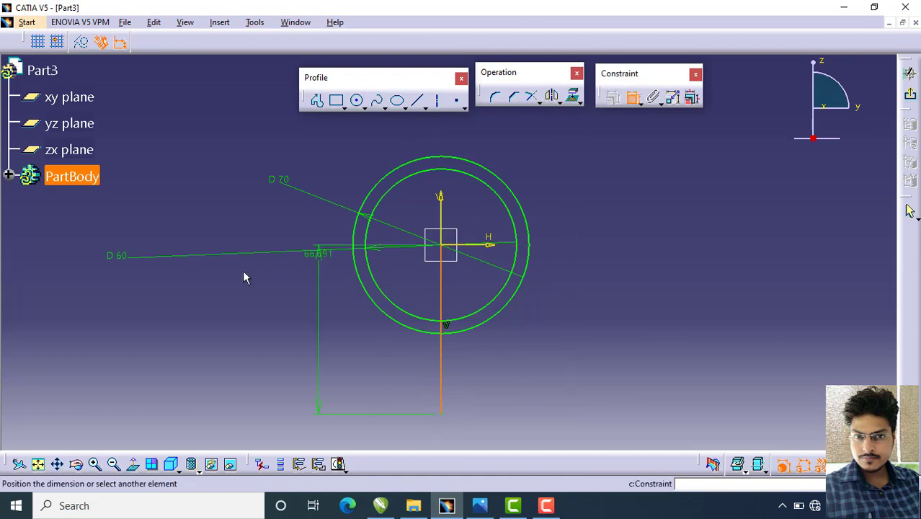
click(90, 324)
double_click(91, 323)
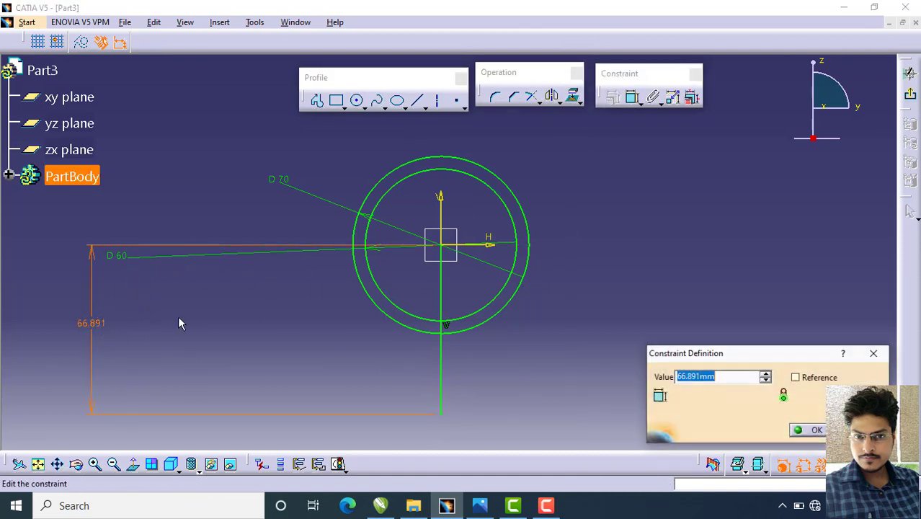
text(105)
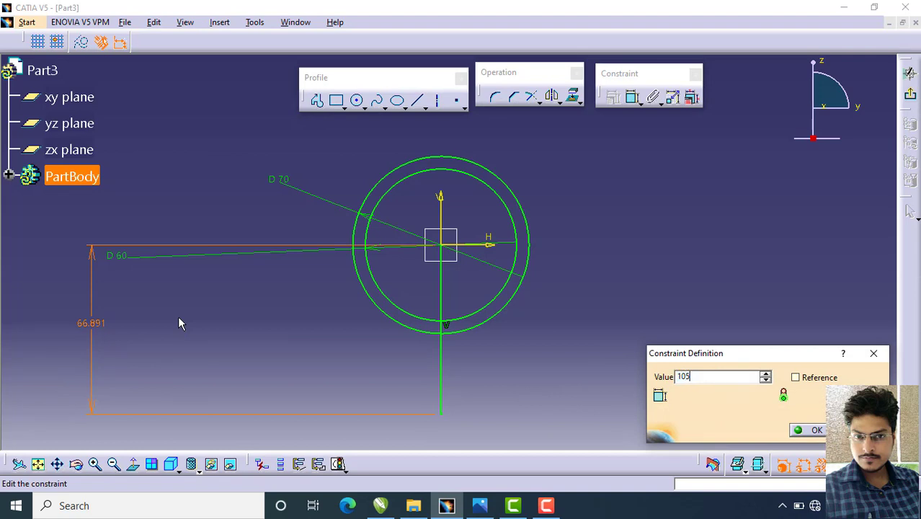
key(Return)
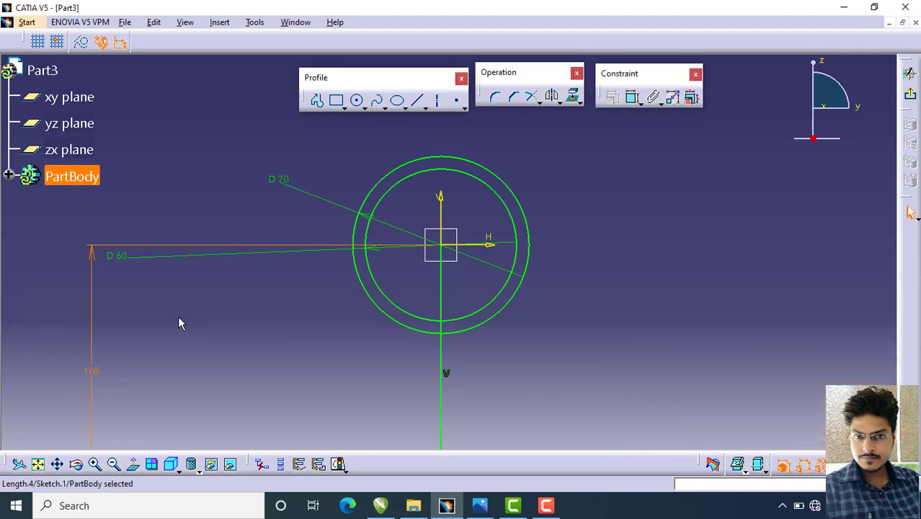
mouse_move(554, 235)
middle_down()
mouse_move(555, 286)
mouse_move(545, 304)
mouse_move(542, 289)
middle_up()
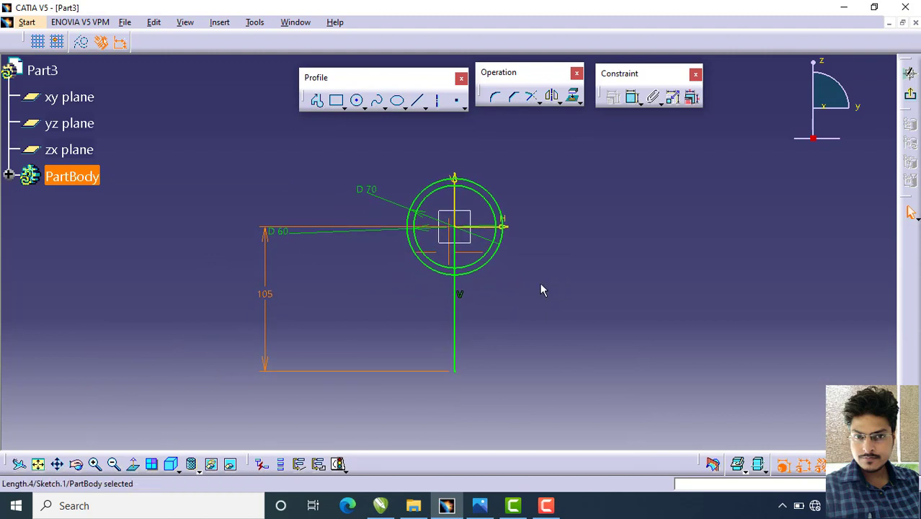
Offset the vertical centre line by 20 mm to both sides, with one instance
click(453, 314)
click(560, 103)
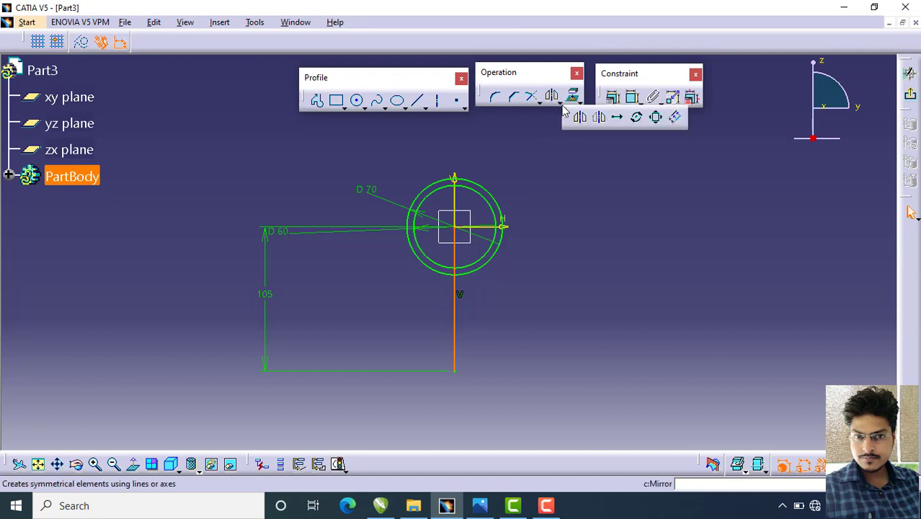
click(676, 119)
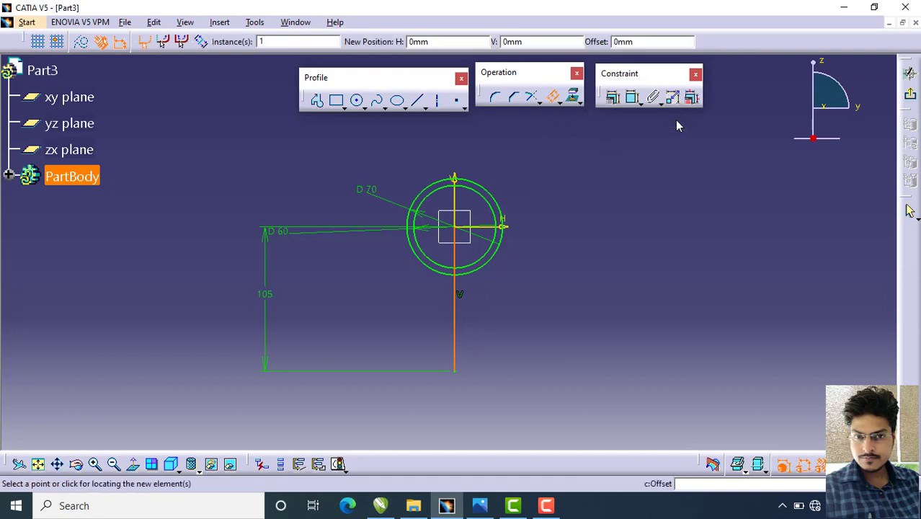
click(645, 42)
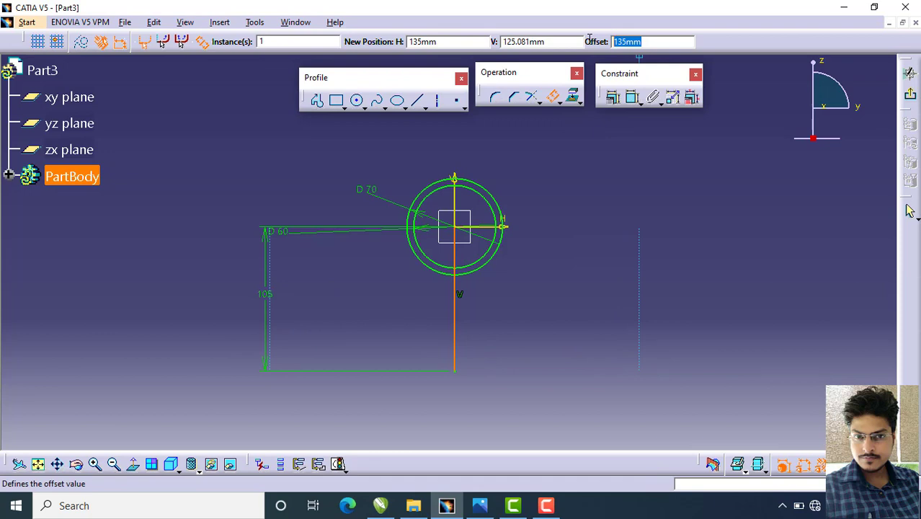
text(20)
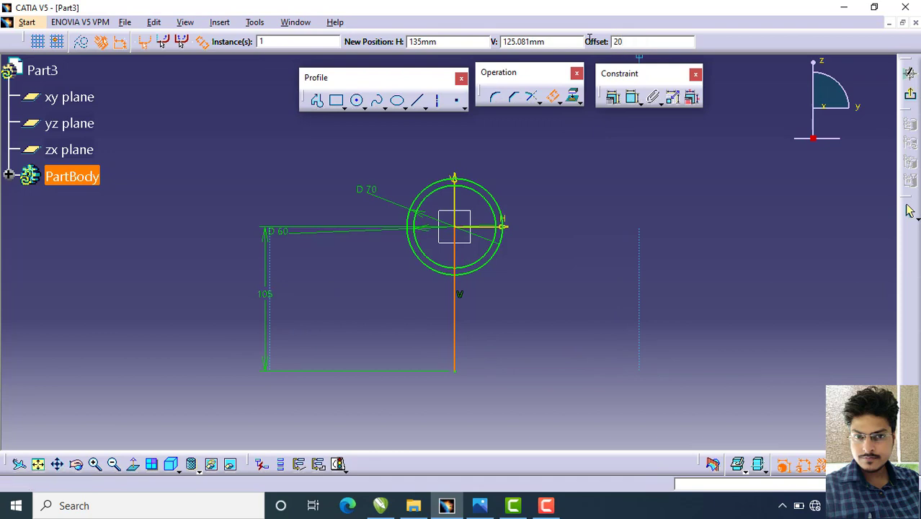
key(Return)
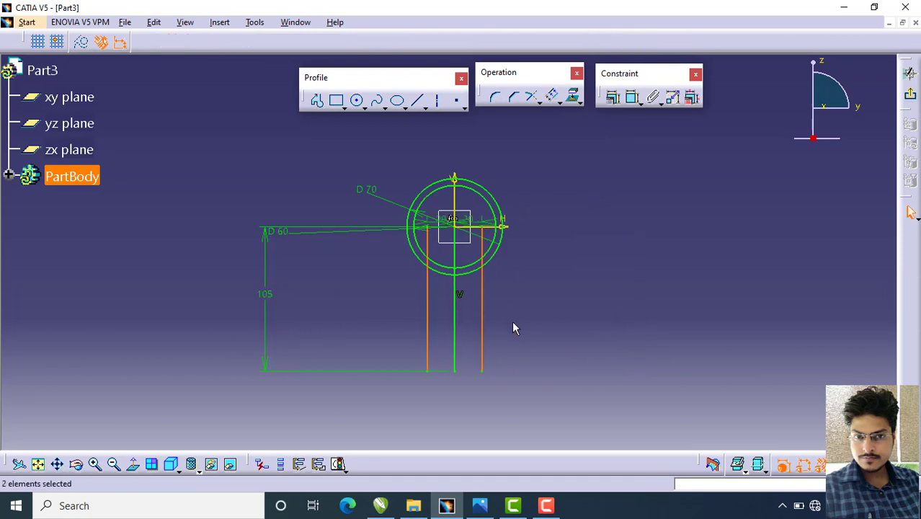
Check the base width in the Photos drawing, and in CATIA sketch a horizontal line about 140 mm long rightward from the centre line's lower end
click(479, 505)
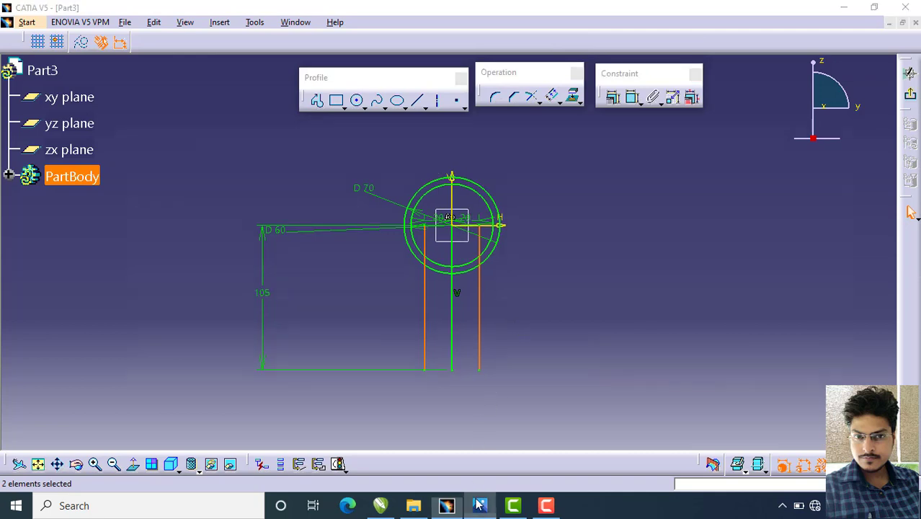
click(460, 456)
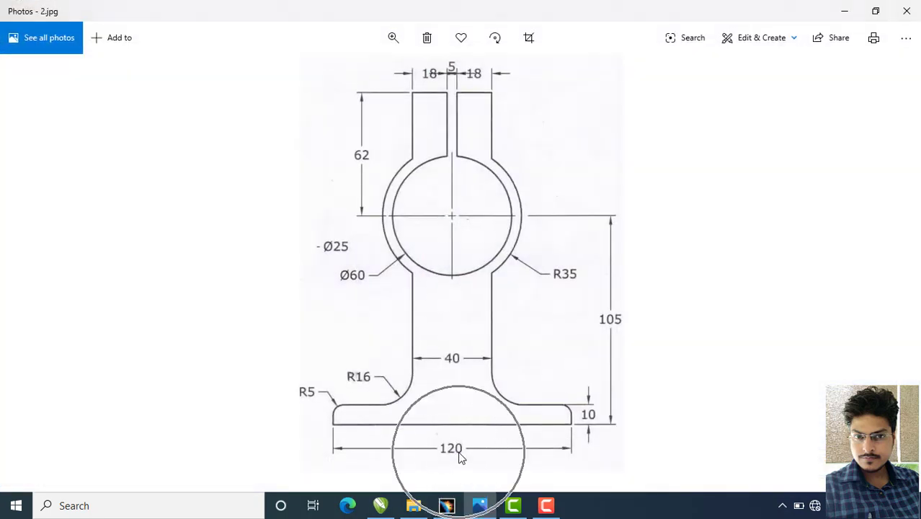
click(460, 456)
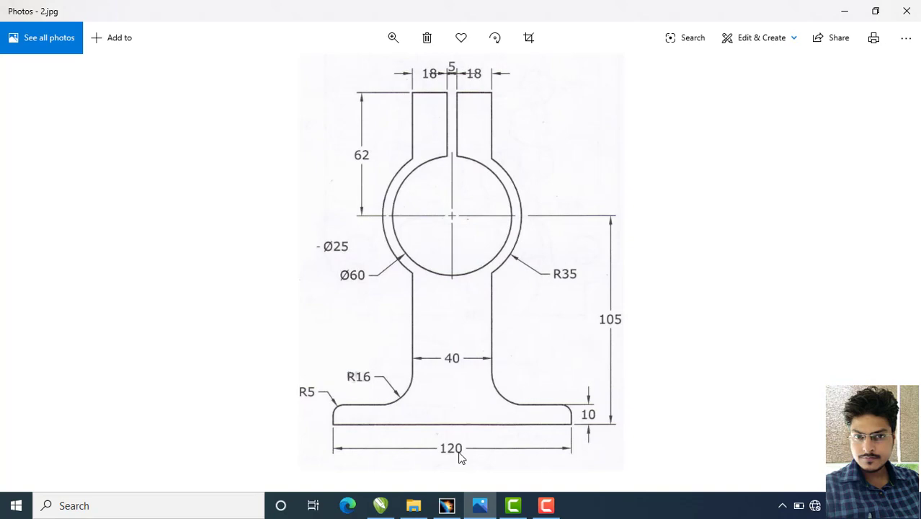
click(453, 391)
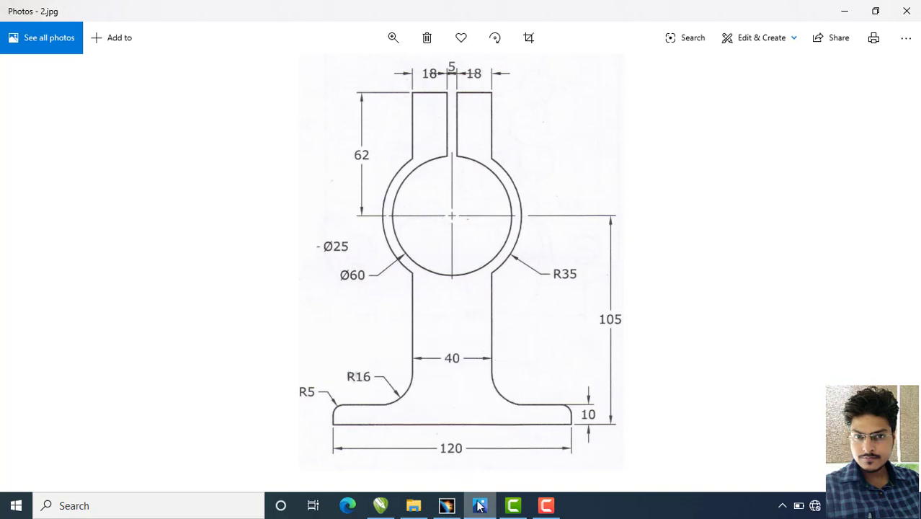
click(447, 505)
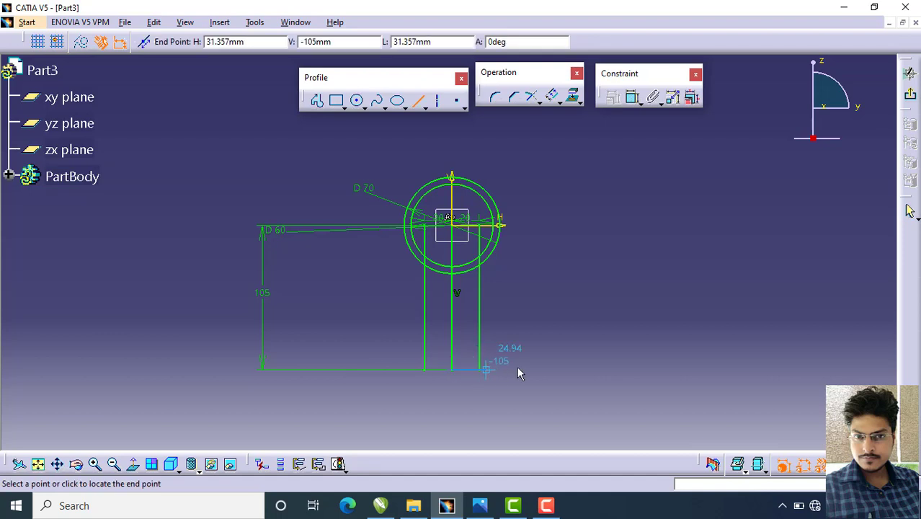
click(643, 370)
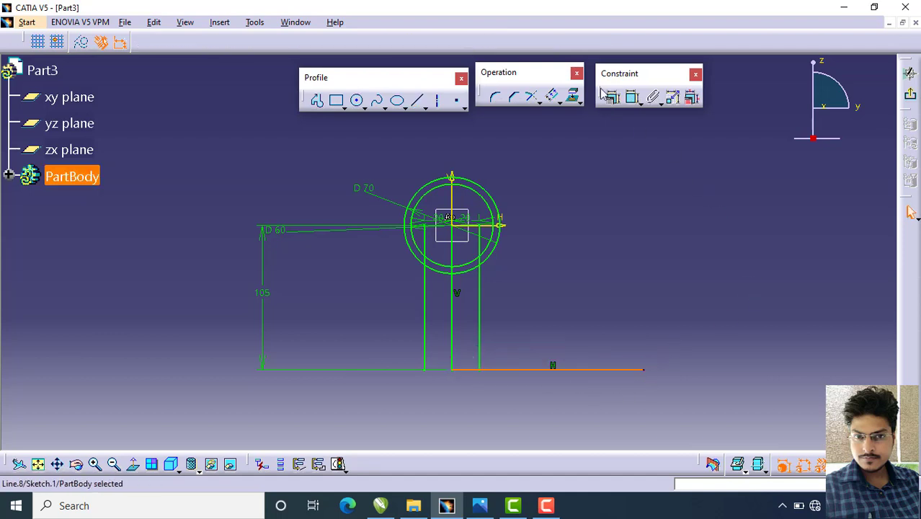
Dimension the right-hand base line's length and set it to 60 mm
click(632, 97)
click(575, 425)
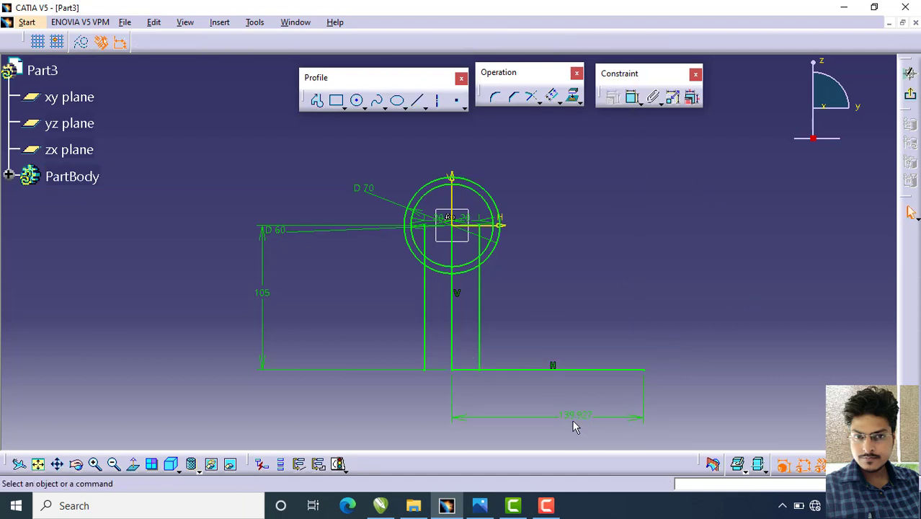
double_click(575, 416)
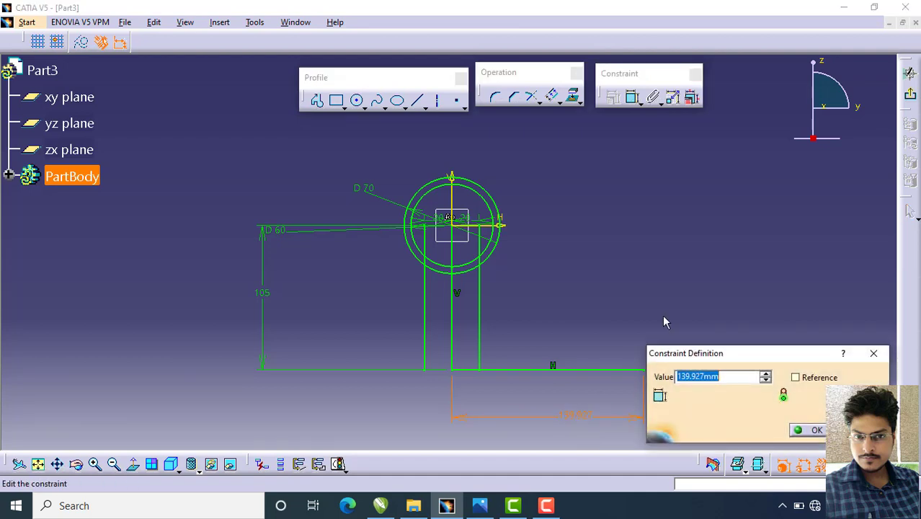
text(60)
key(Return)
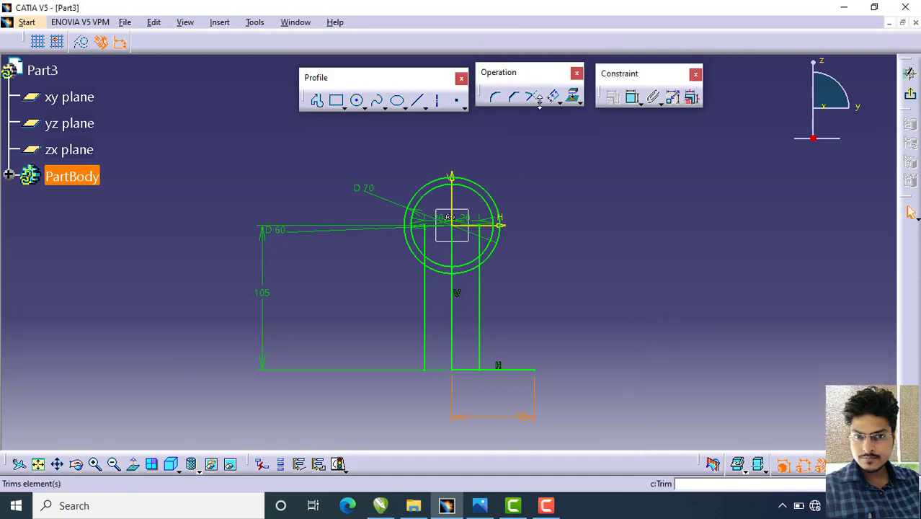
Sketch a horizontal base line about 99 mm long leftward from the centre line's lower end
click(417, 101)
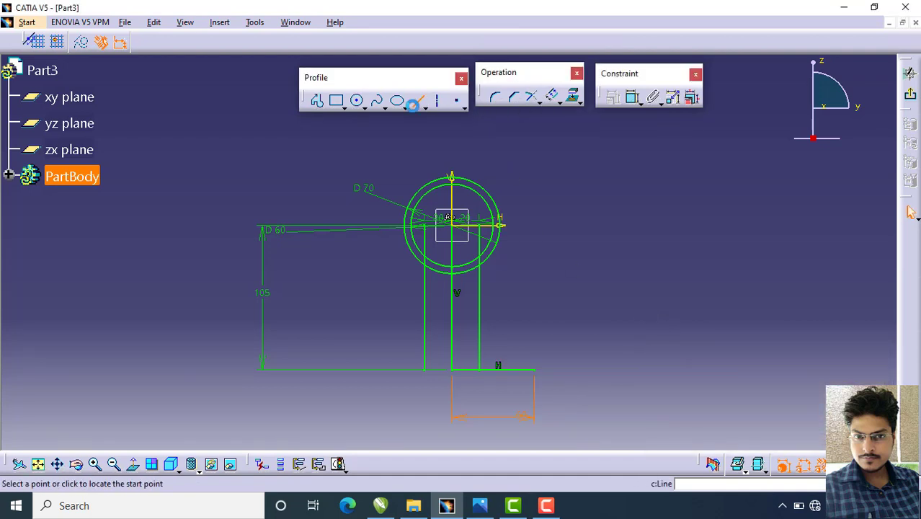
click(452, 369)
click(317, 375)
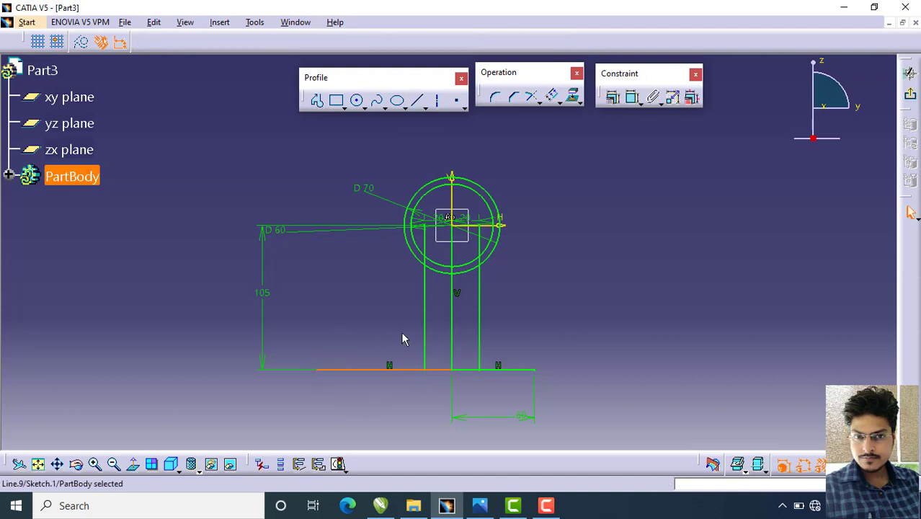
Dimension the left-hand base line's length and set it to 60 mm
click(612, 96)
click(360, 370)
click(365, 409)
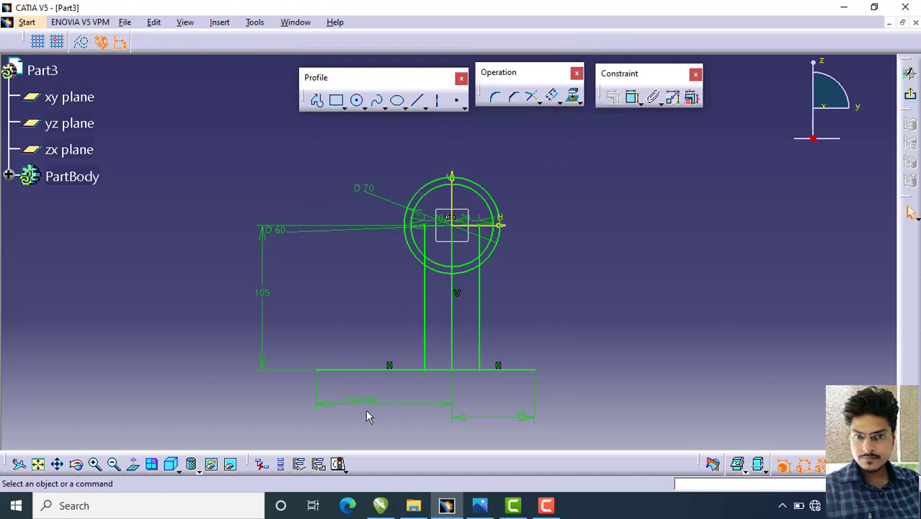
click(367, 402)
double_click(366, 402)
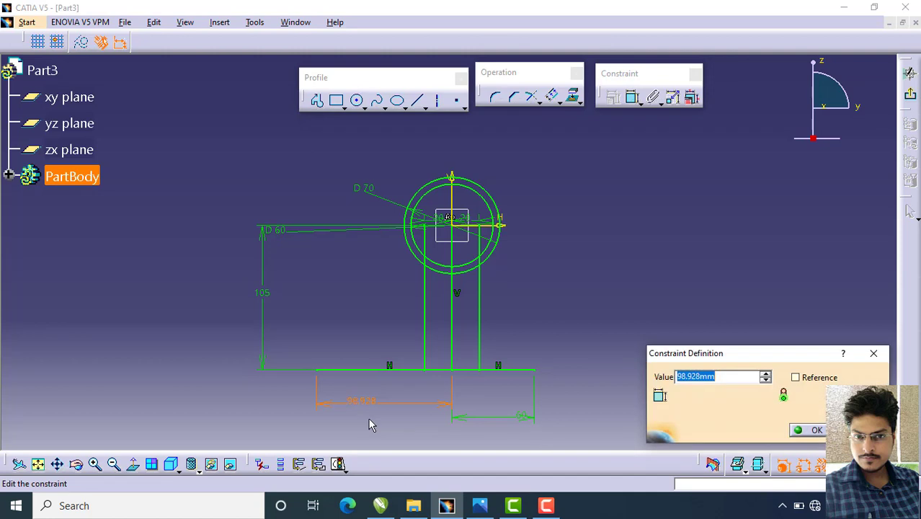
text(60)
key(Return)
mouse_move(530, 360)
middle_down()
mouse_move(511, 285)
mouse_move(509, 328)
middle_up()
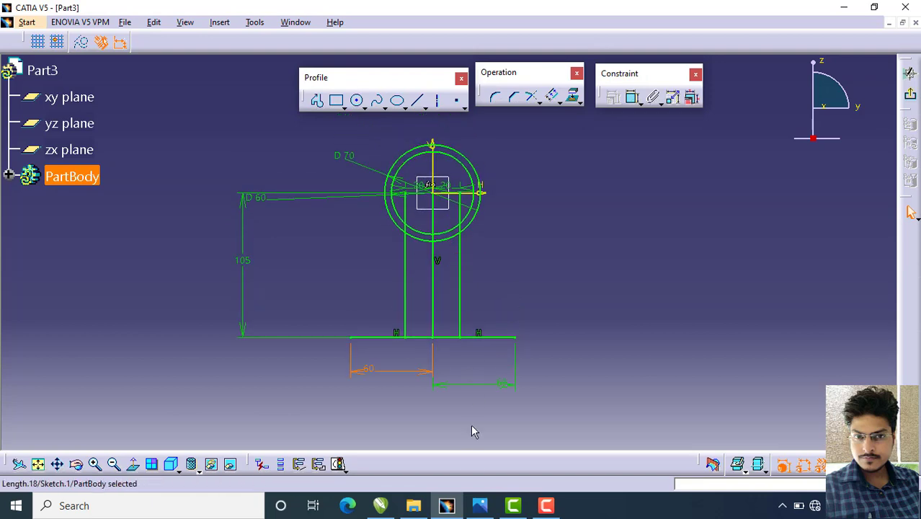
Check the base thickness in the Photos drawing, and in CATIA offset the right-hand base line 10 mm upward
click(479, 505)
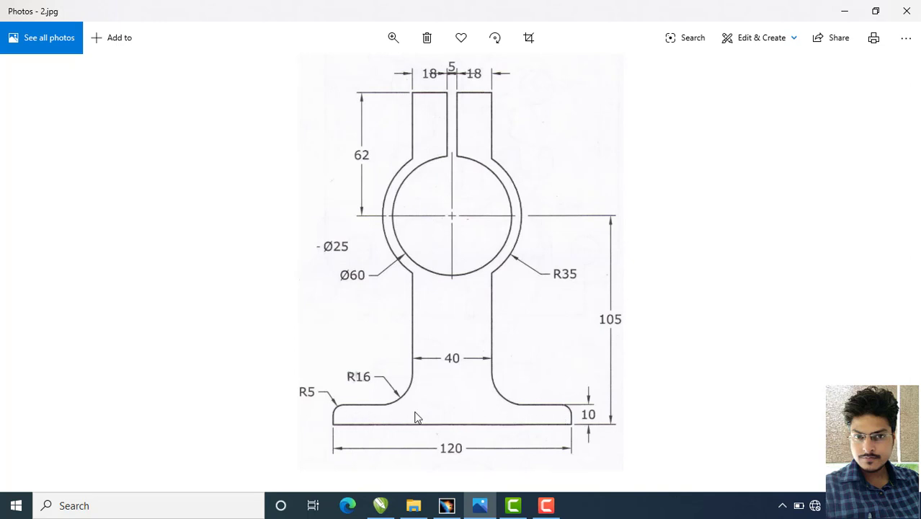
click(447, 505)
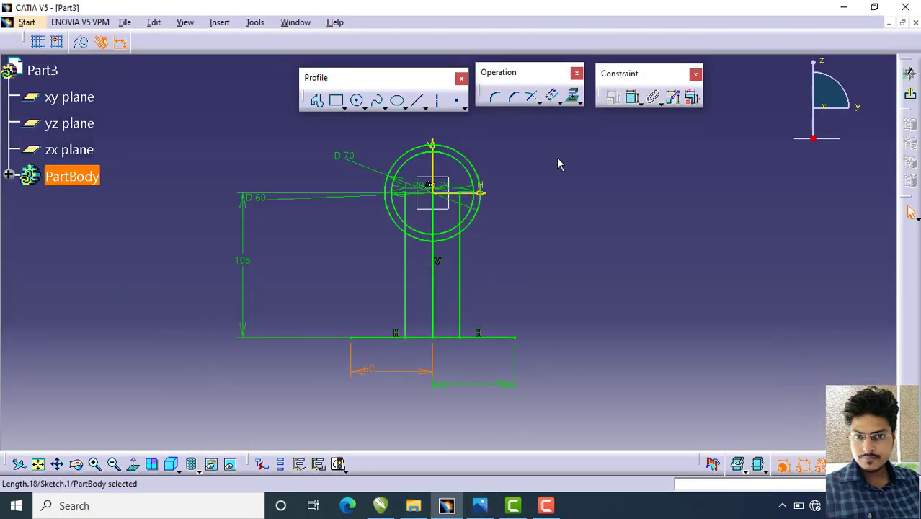
click(563, 335)
click(493, 336)
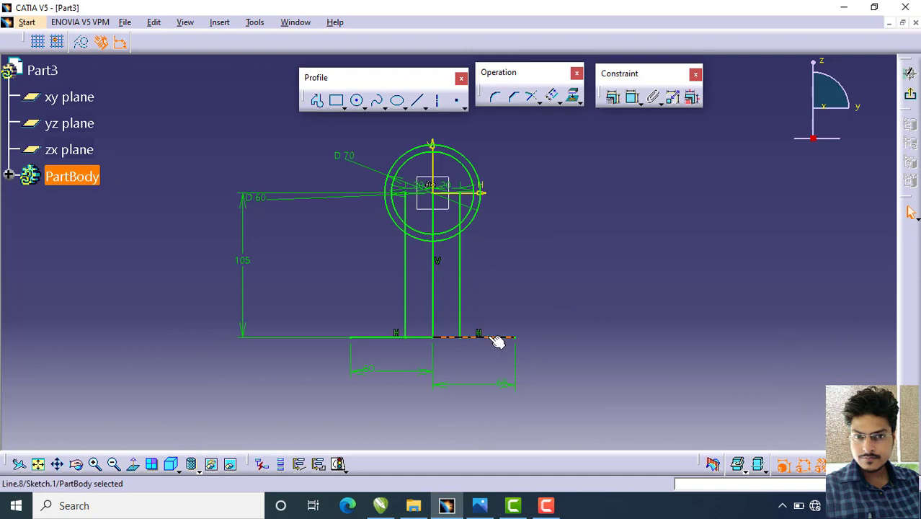
click(552, 95)
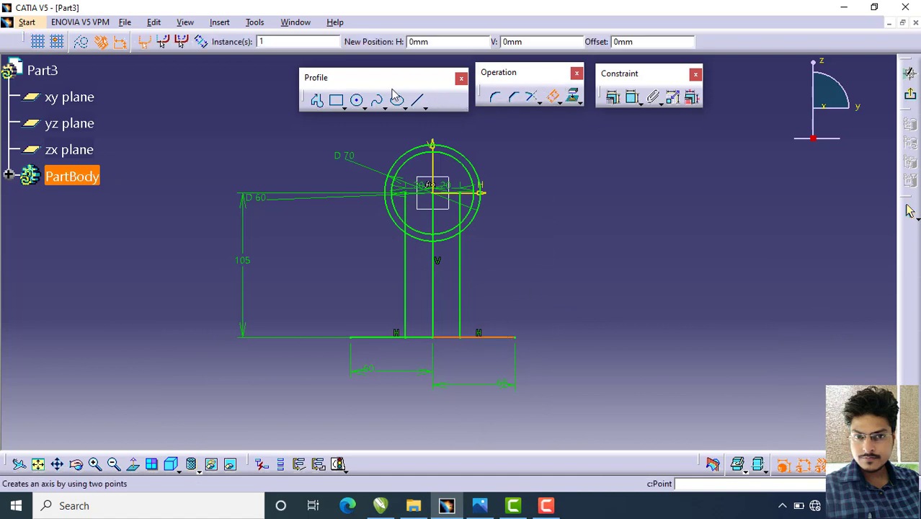
double_click(653, 41)
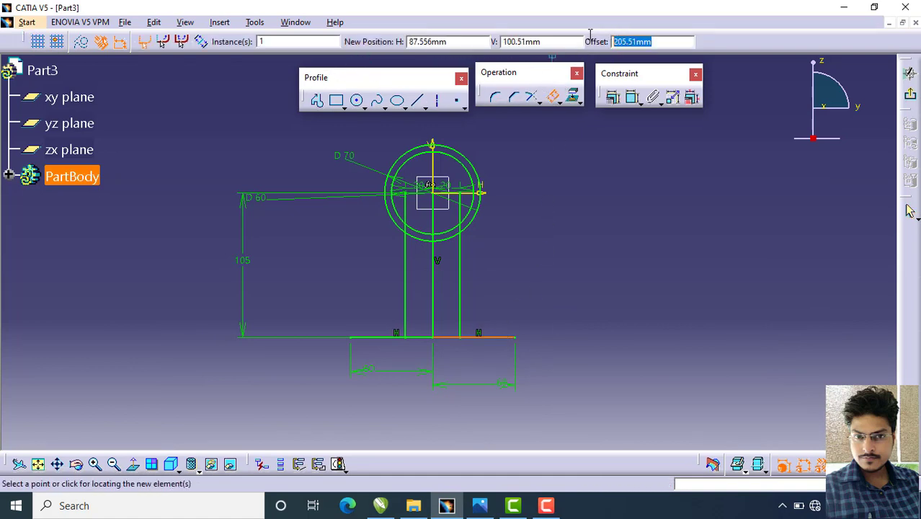
text(10)
key(Return)
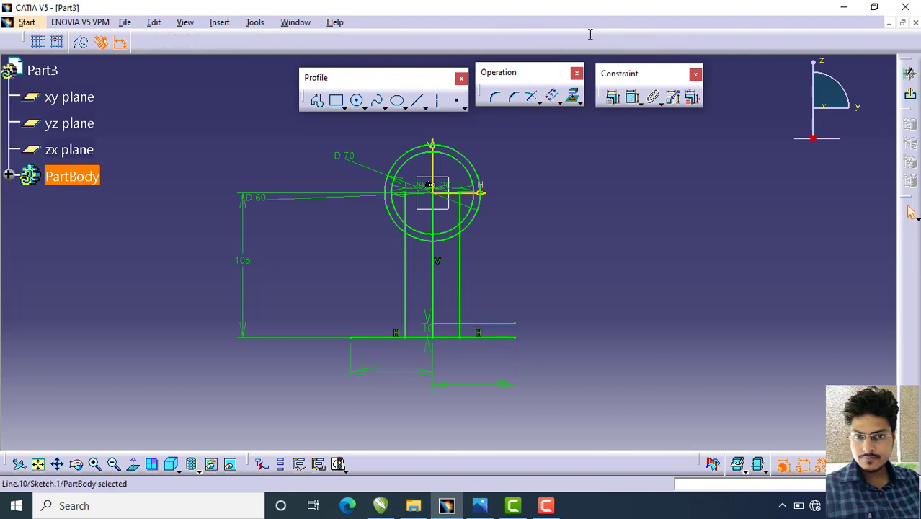
Offset the left-hand base line 10 mm upward
click(390, 338)
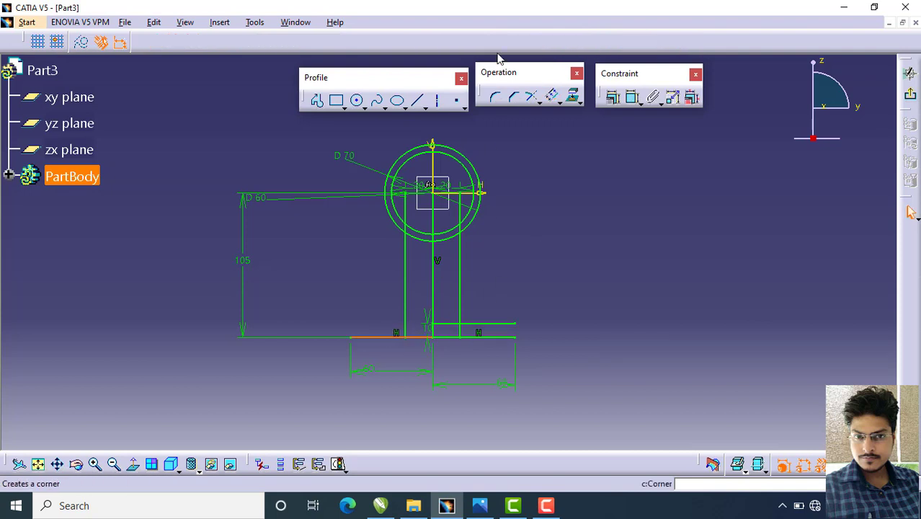
click(553, 96)
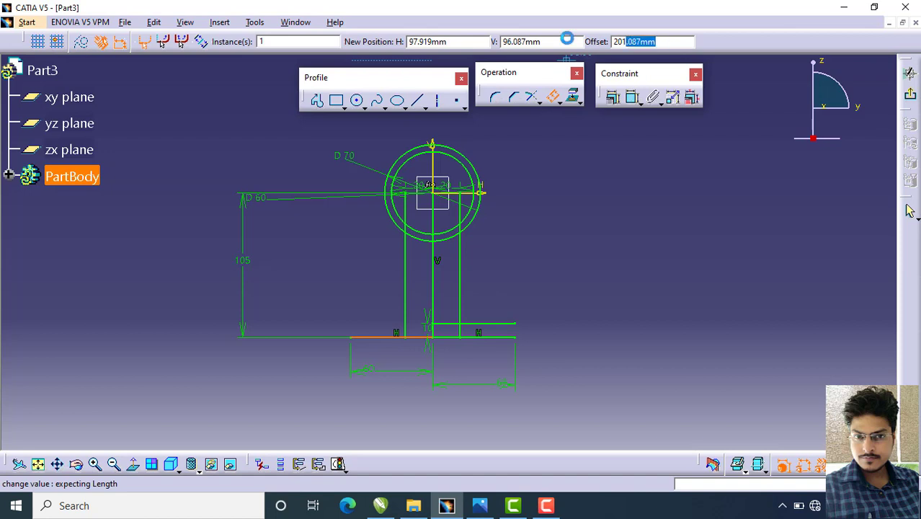
text(10)
key(Return)
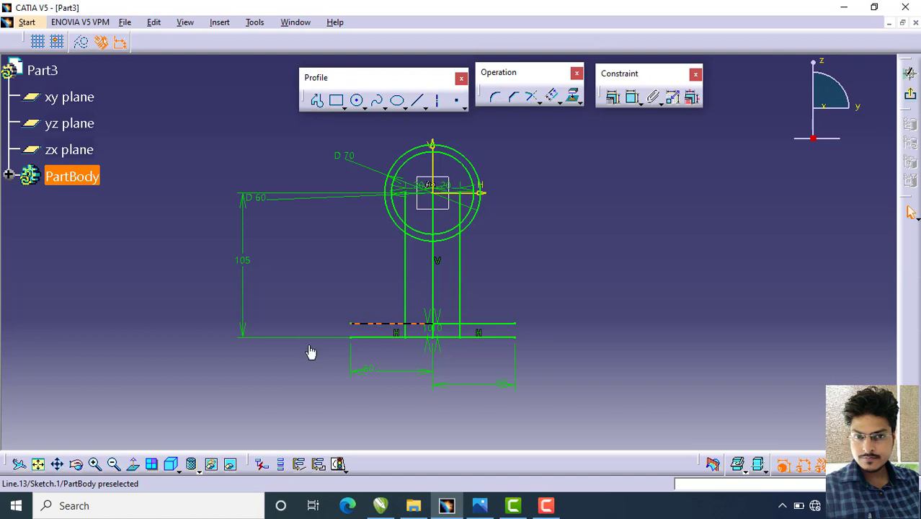
Close both ends of the base with 10 mm vertical lines joining the lower and upper base lines
click(415, 99)
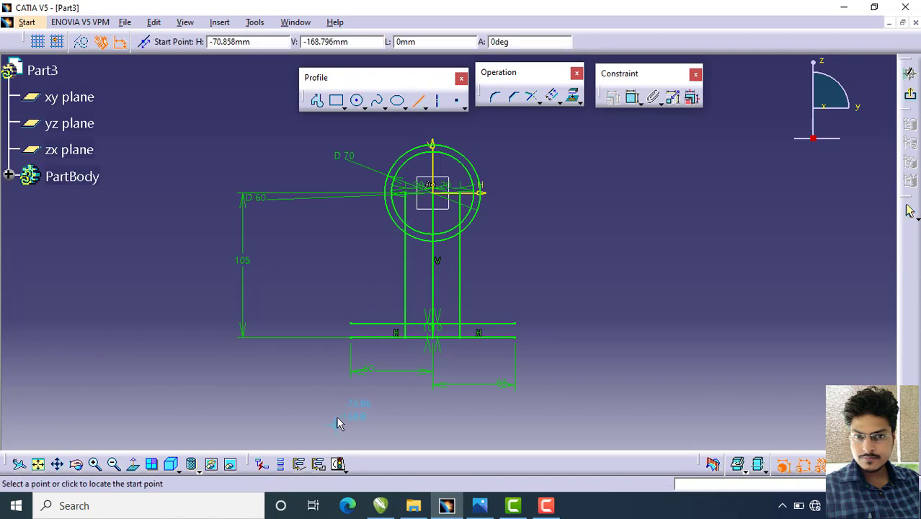
middle_drag(356, 372, 354, 274)
middle_drag(385, 366, 448, 179)
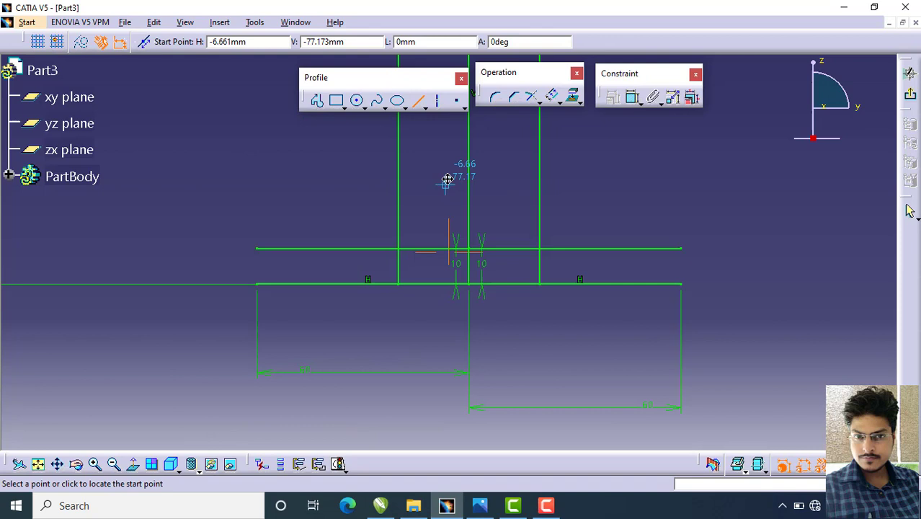
click(257, 284)
click(260, 244)
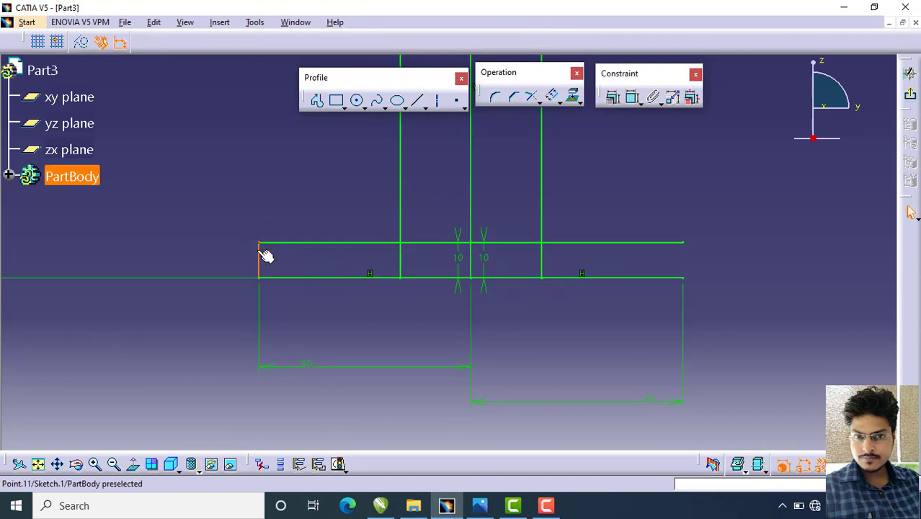
click(418, 99)
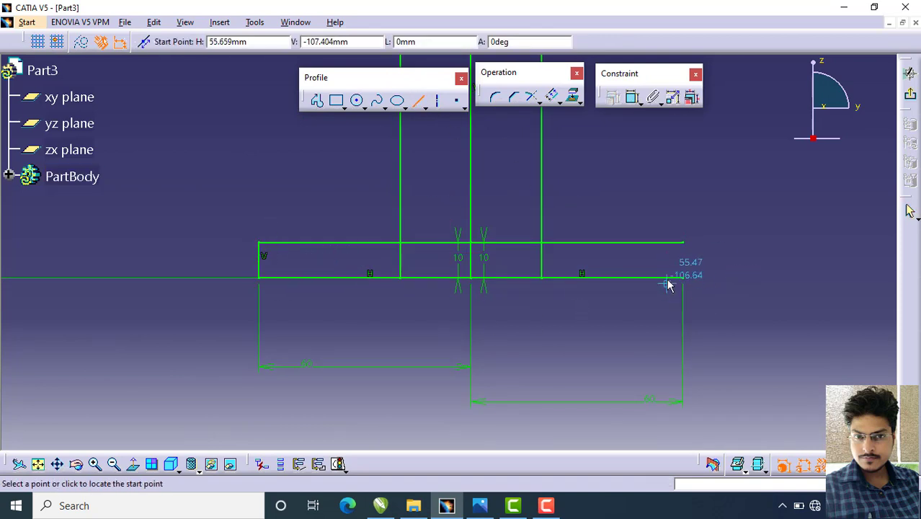
click(683, 278)
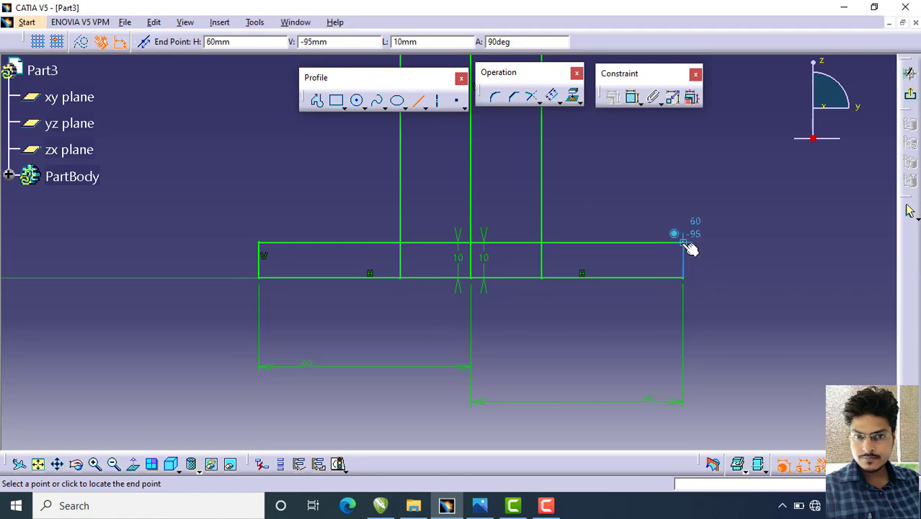
click(683, 244)
Check the corner radius in the Photos drawing, and in CATIA round both upper corners of the base with a 5 mm radius
middle_drag(684, 217, 655, 232)
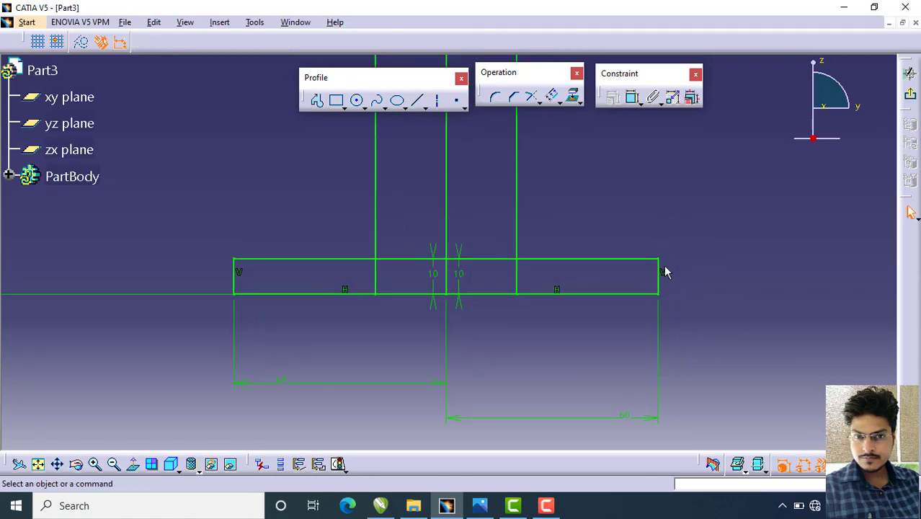
click(480, 505)
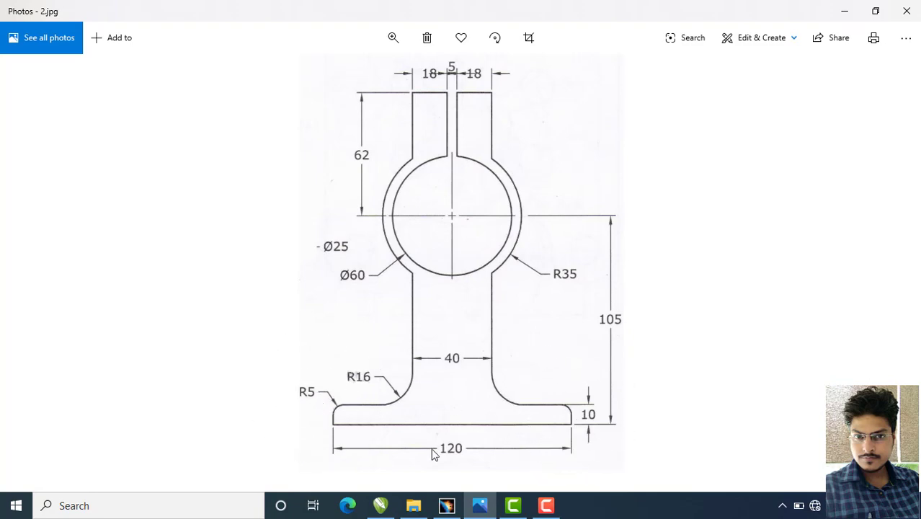
click(480, 505)
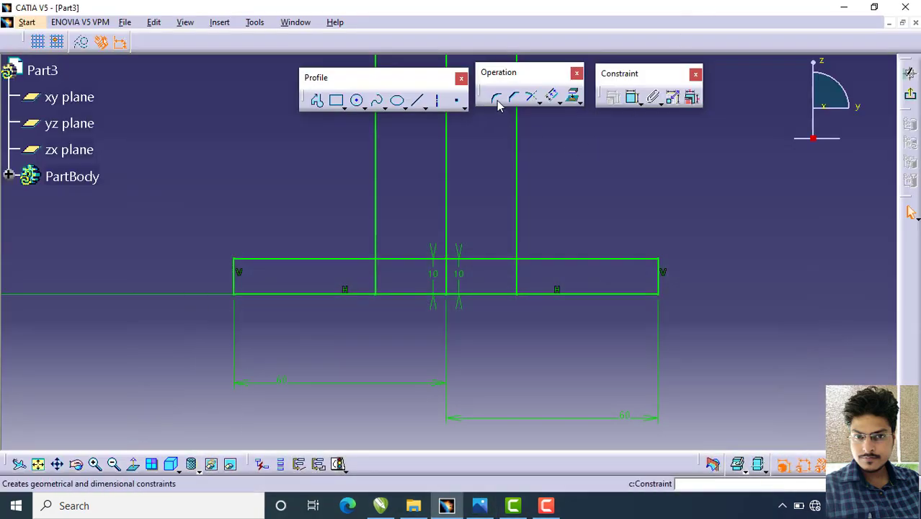
click(496, 97)
click(623, 258)
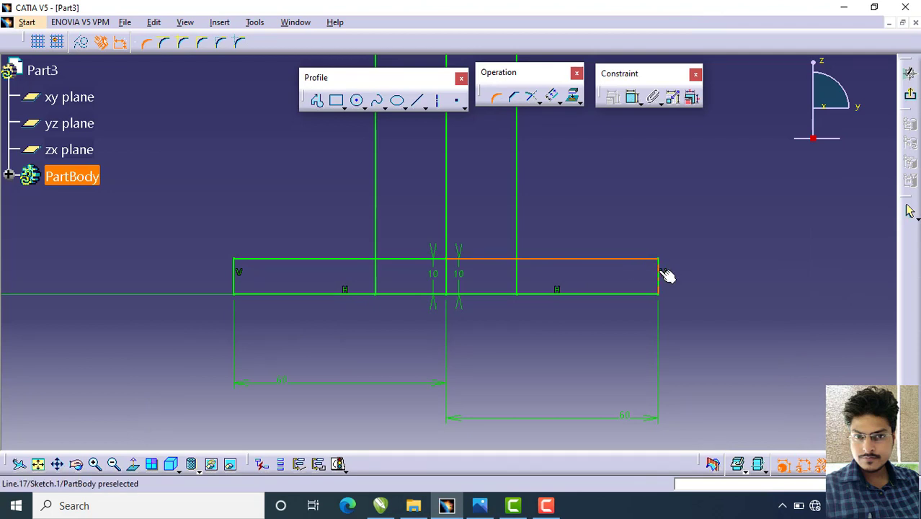
click(661, 274)
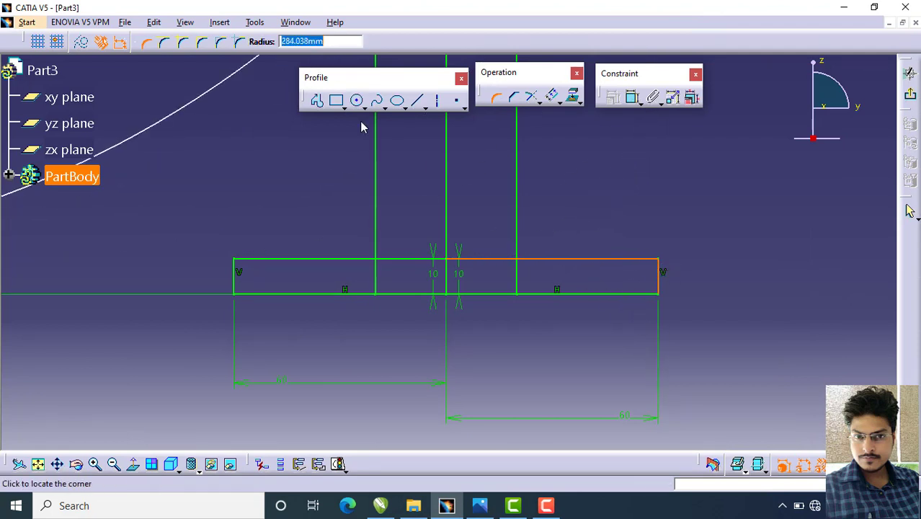
click(651, 271)
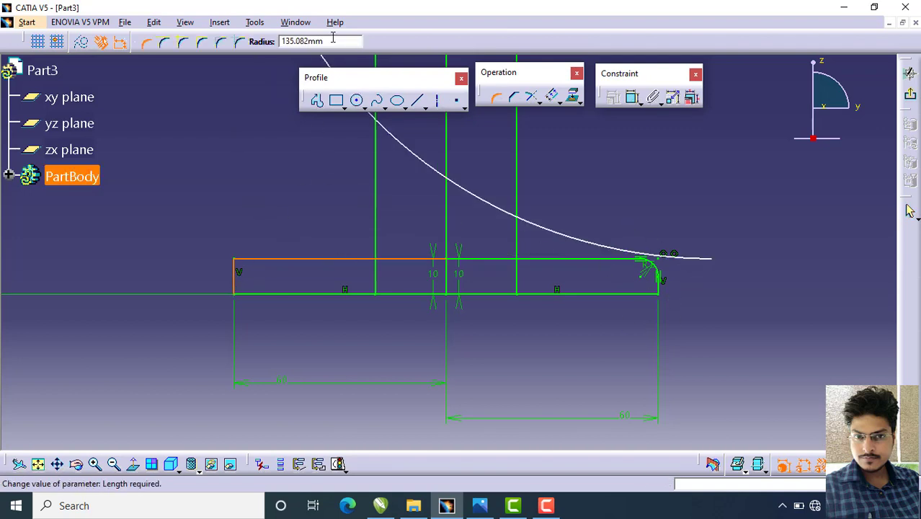
drag(334, 41, 185, 24)
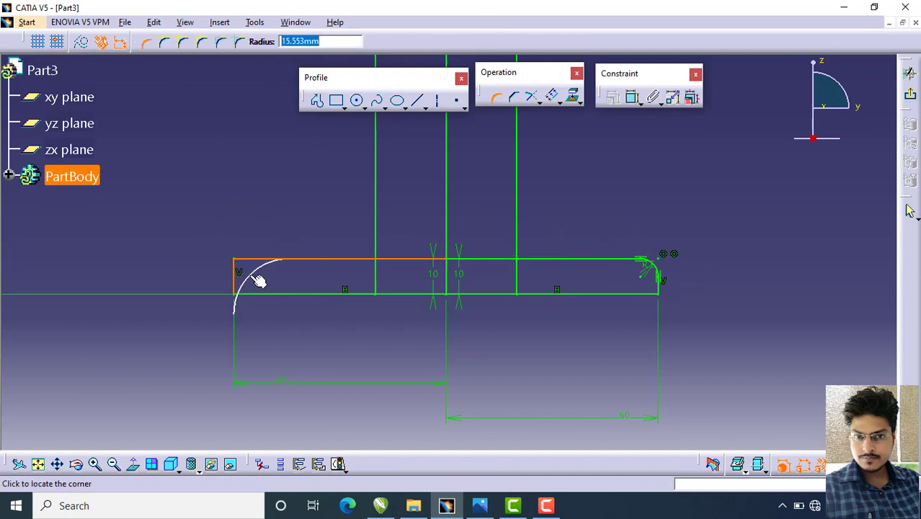
text(5)
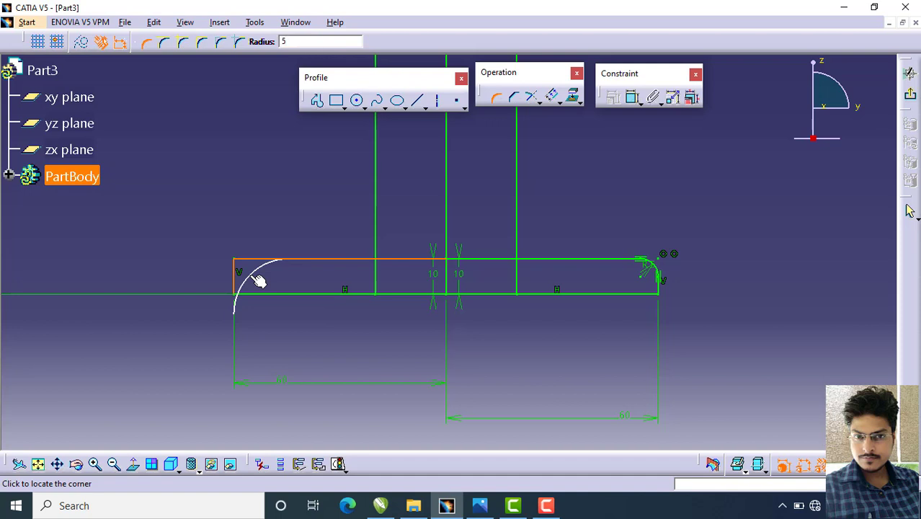
key(Return)
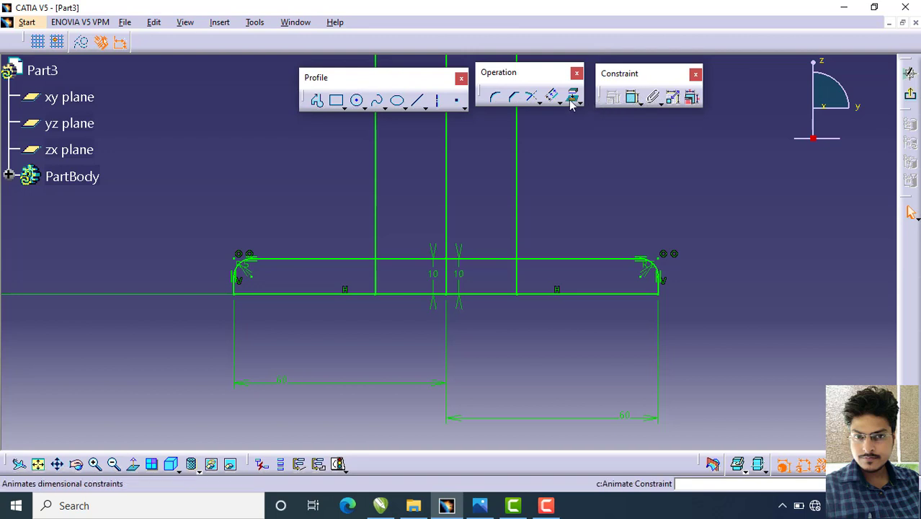
Quick-trim the parts of the two vertical column lines that run inside the base
click(540, 102)
click(597, 115)
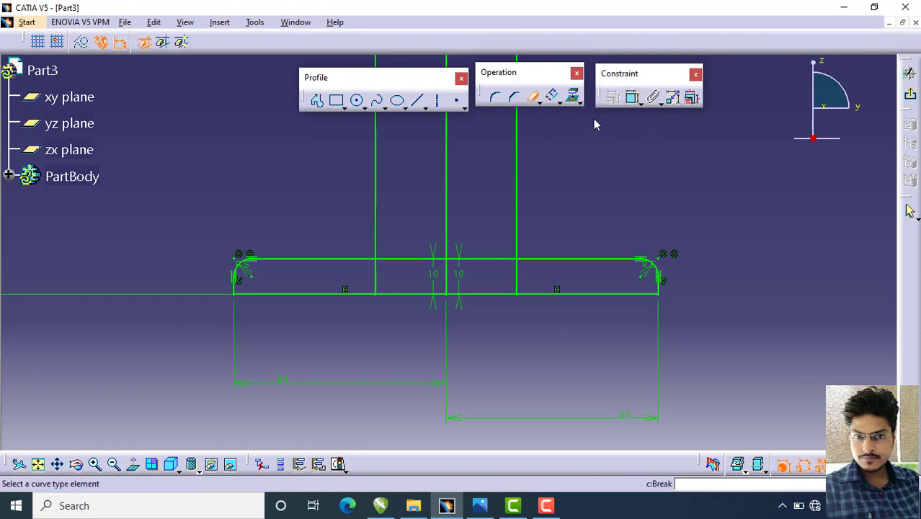
click(520, 283)
click(376, 280)
Trim away the vertical centre line from the base up through the circles, converting its length constraint into a distance
middle_drag(470, 274, 453, 319)
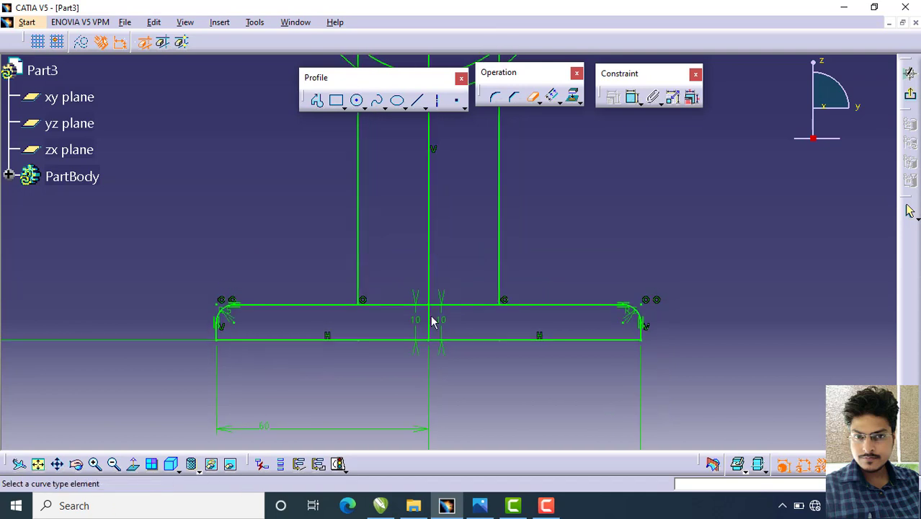
click(433, 321)
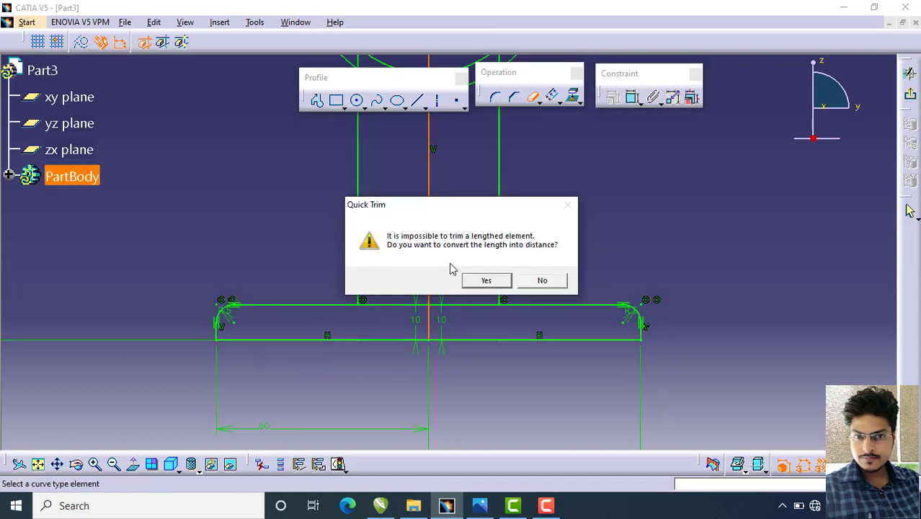
click(484, 281)
click(437, 230)
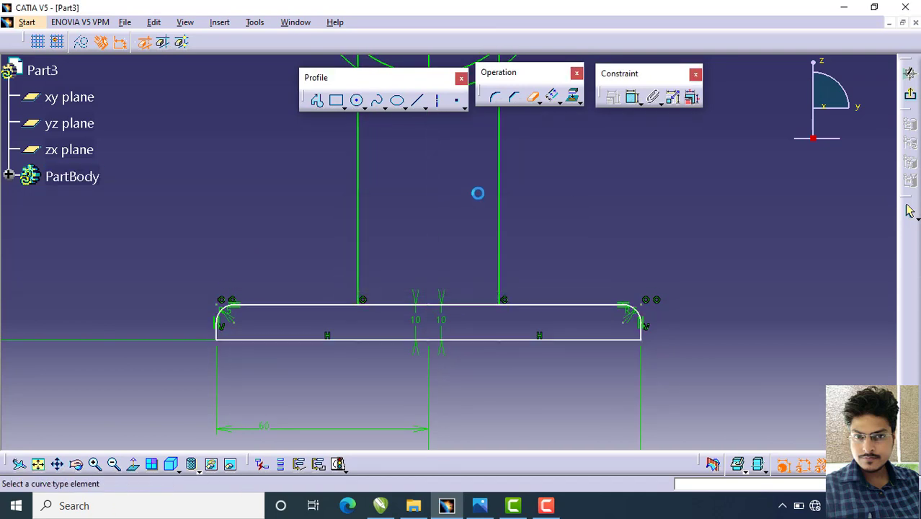
mouse_move(477, 191)
middle_down()
mouse_move(492, 239)
mouse_move(456, 249)
mouse_move(448, 314)
middle_up()
click(422, 204)
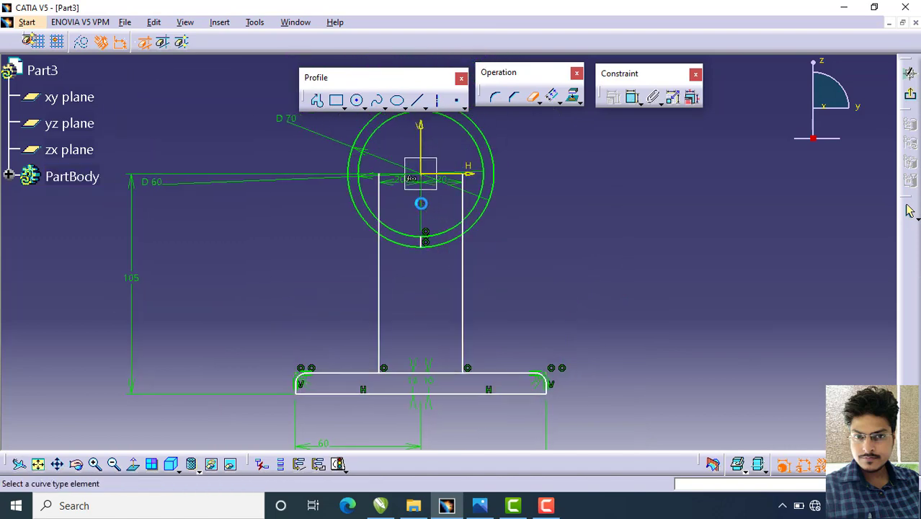
middle_drag(427, 243, 423, 94)
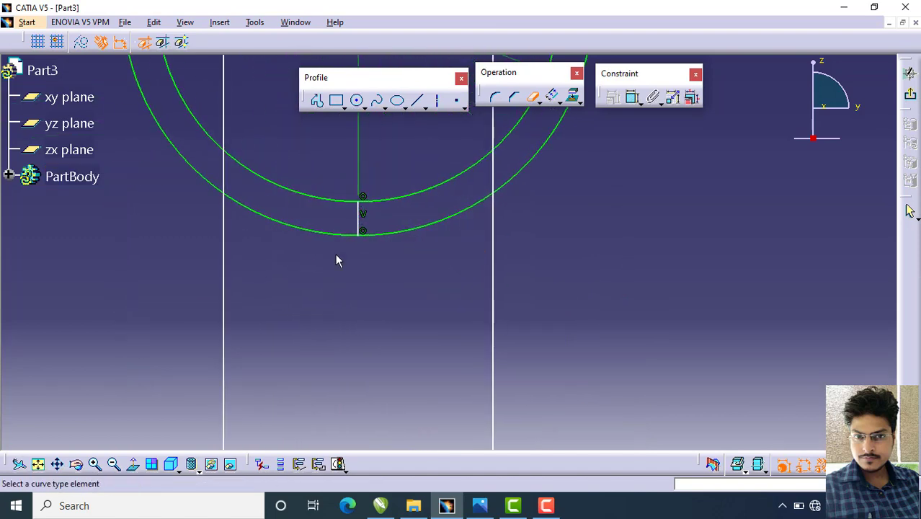
click(362, 218)
Trim the upper parts of both column lines so they end at the 70 mm outer circle
mouse_move(397, 216)
middle_down()
mouse_move(403, 315)
mouse_move(413, 290)
middle_up()
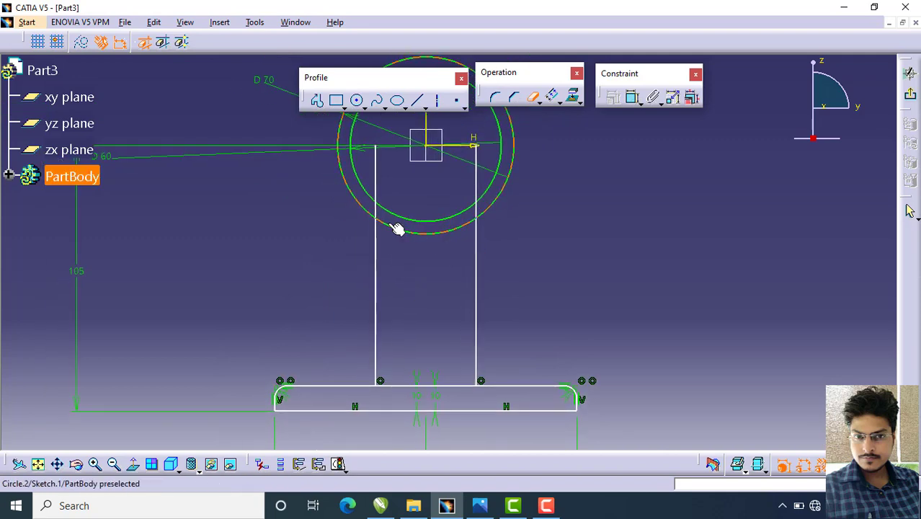
middle_drag(400, 212, 398, 254)
click(374, 214)
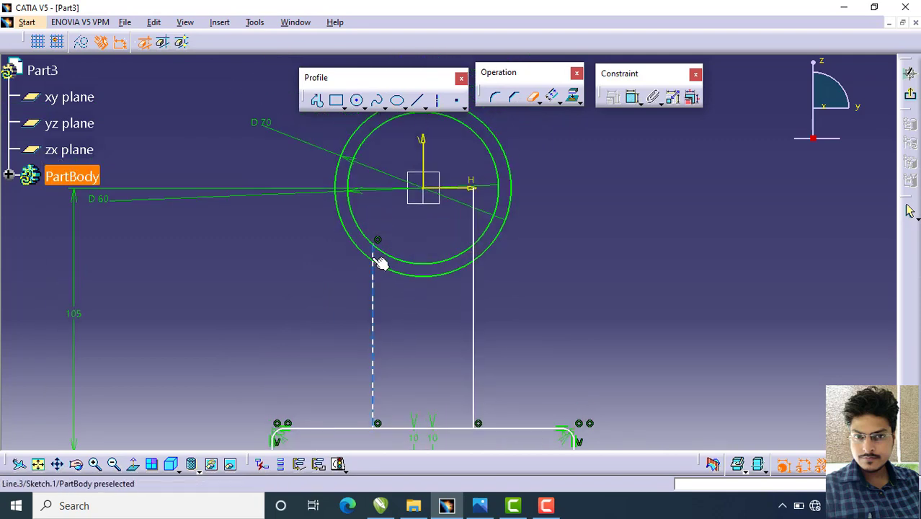
click(473, 214)
Trim the lower arc of the 70 mm outer circle between the two column lines
middle_drag(525, 279, 569, 228)
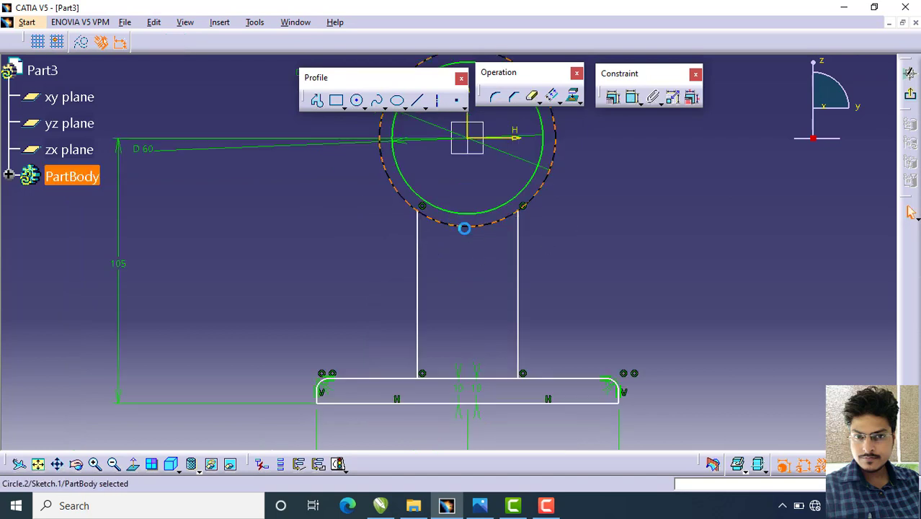
click(533, 97)
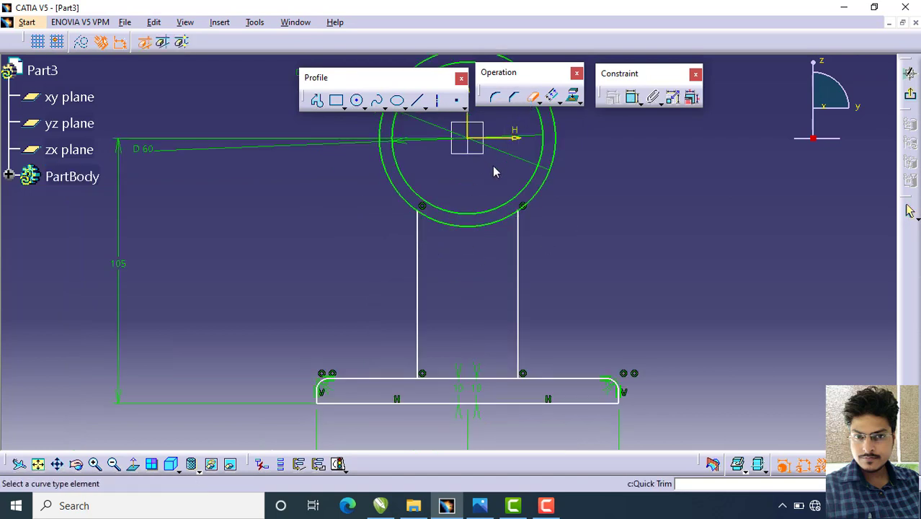
click(481, 229)
Quick-trim both halves of the base's upper edge between the two column lines
mouse_move(465, 251)
middle_down()
mouse_move(477, 266)
mouse_move(444, 273)
mouse_move(461, 313)
mouse_move(463, 281)
middle_up()
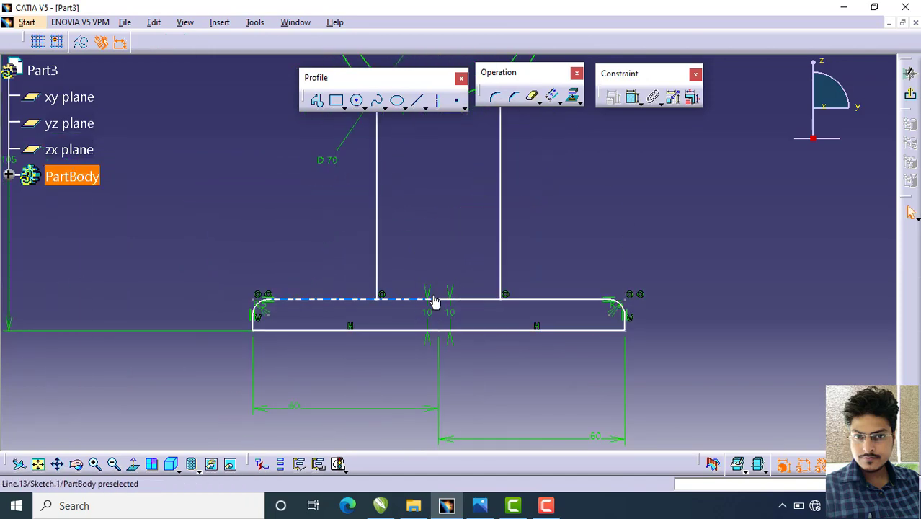
click(529, 97)
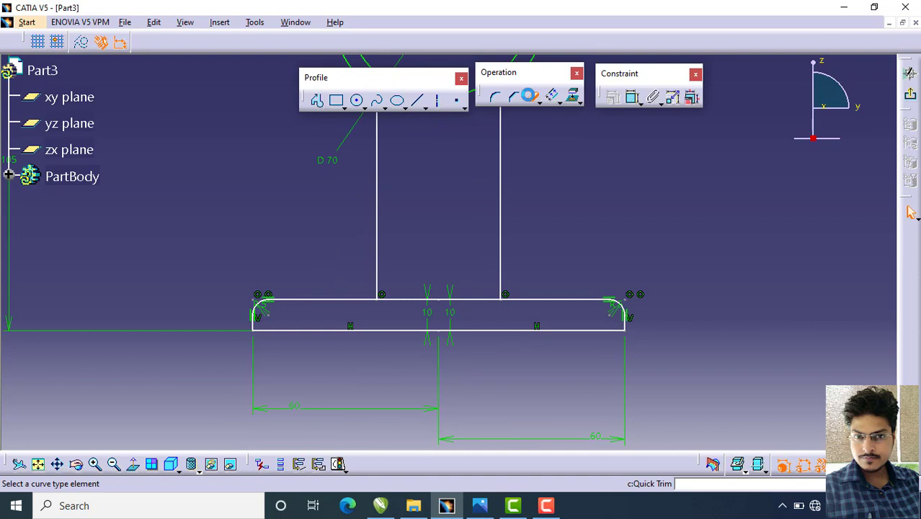
click(465, 299)
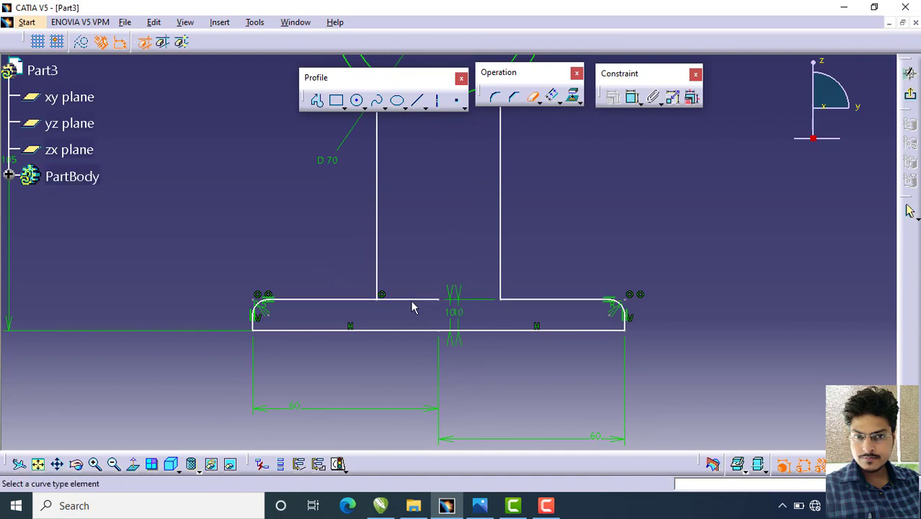
mouse_move(412, 296)
middle_down()
mouse_move(429, 243)
mouse_move(456, 245)
mouse_move(415, 318)
middle_up()
middle_drag(456, 292, 467, 265)
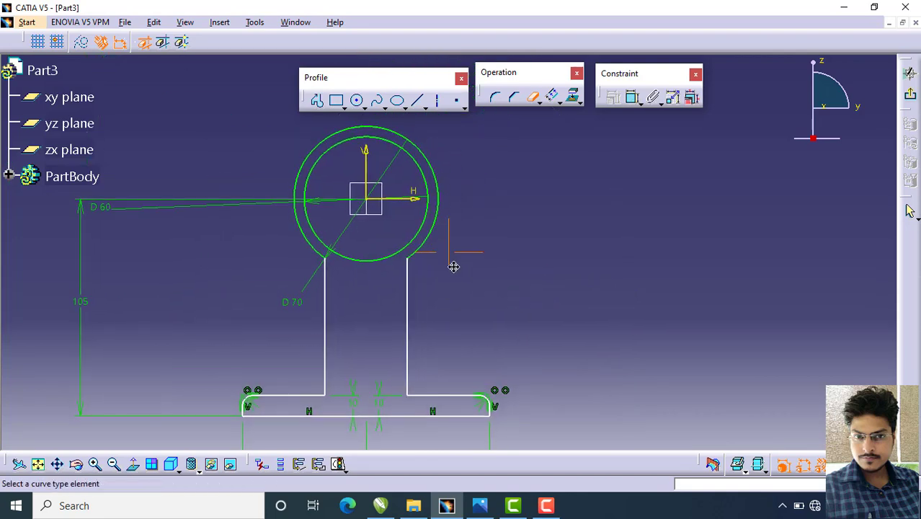
Switch to Photos to check the dimensions above the circle centre in 2.jpg, and return to CATIA
click(479, 505)
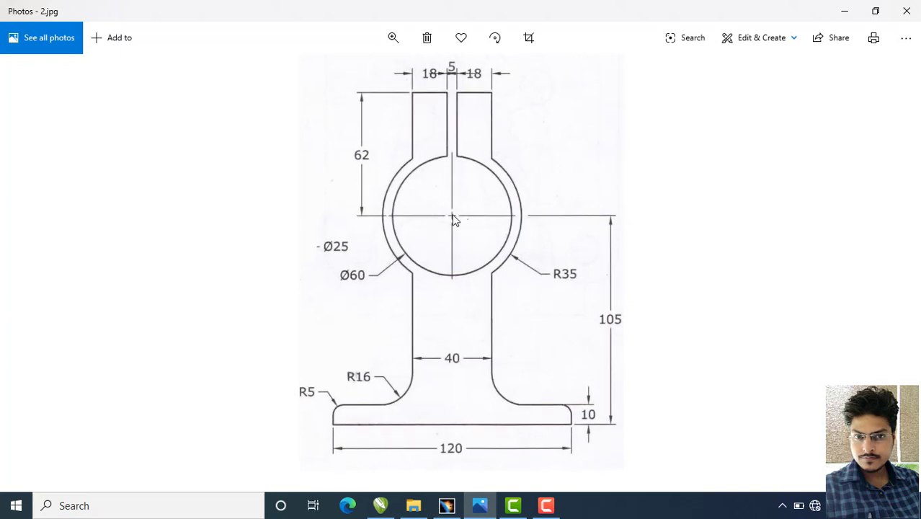
key(ctrl)
key(ctrl)
key(ctrl)
key(ctrl)
key(ctrl)
click(446, 505)
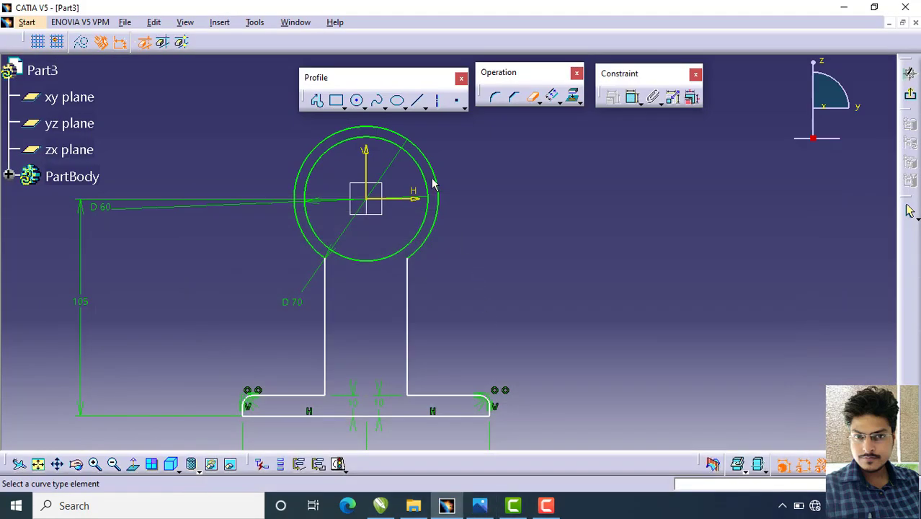
Sketch a vertical line about 51 mm long upward from the circles' centre past the 70 mm circle
click(425, 107)
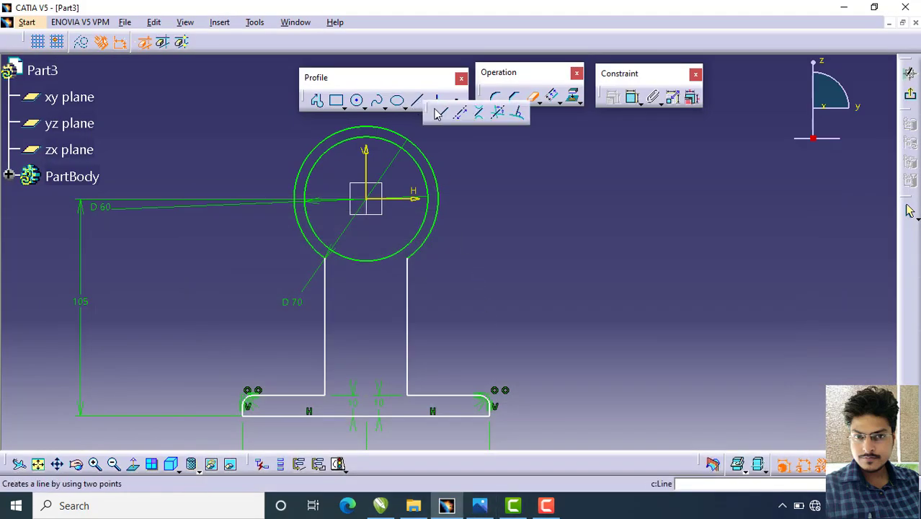
click(439, 114)
click(365, 198)
middle_drag(385, 161, 403, 209)
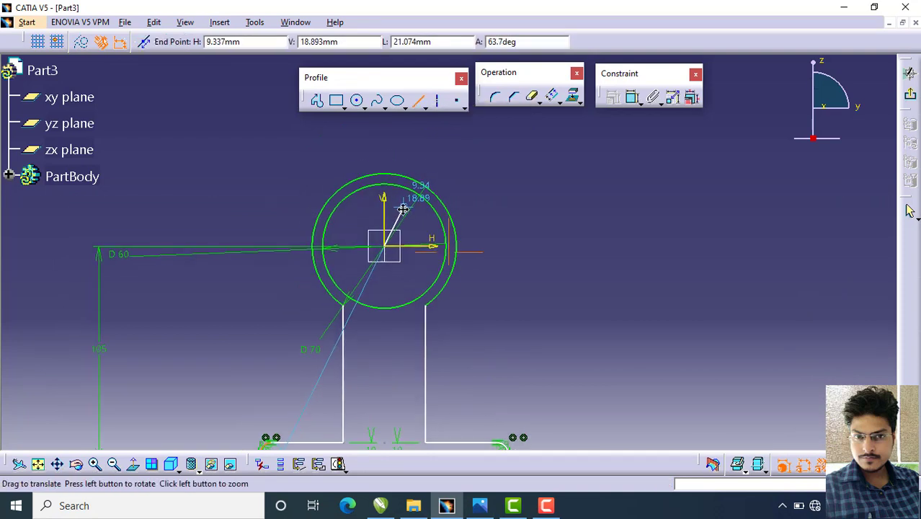
click(386, 147)
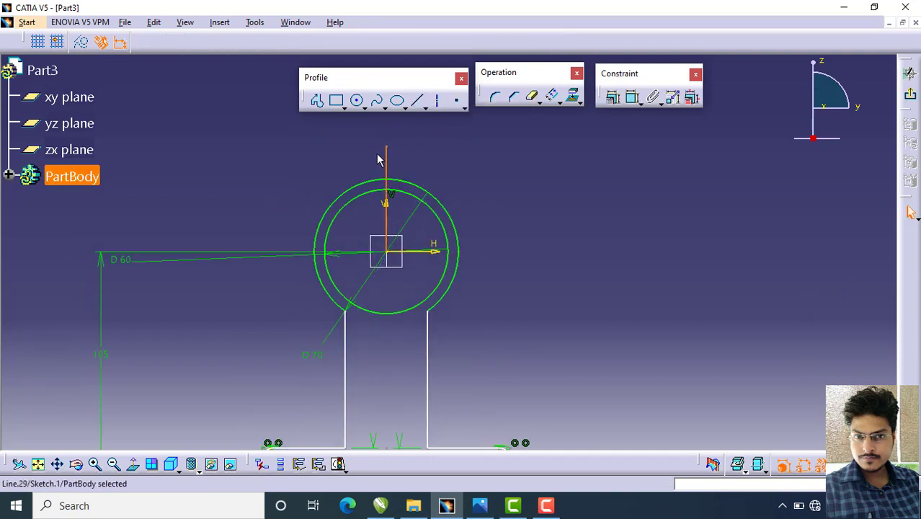
Dimension the vertical line above the circle centre and set its length to 62 mm
click(632, 98)
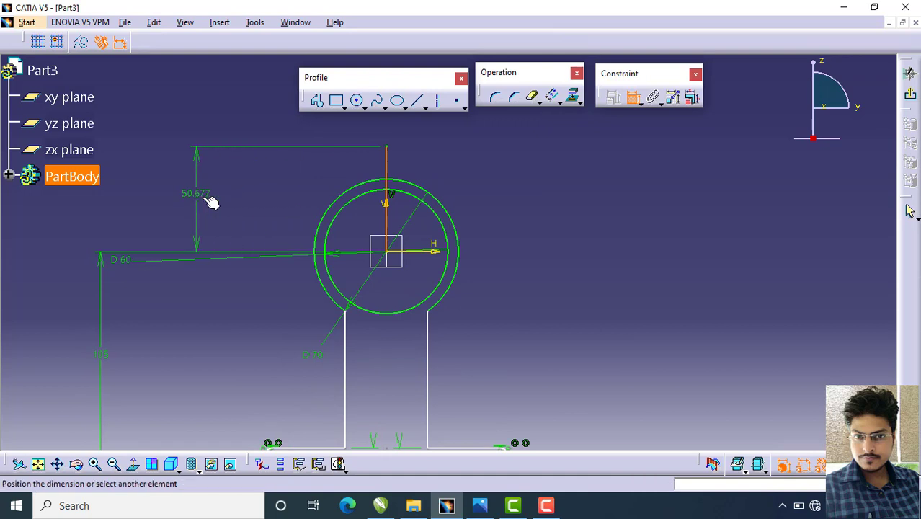
click(211, 201)
double_click(207, 187)
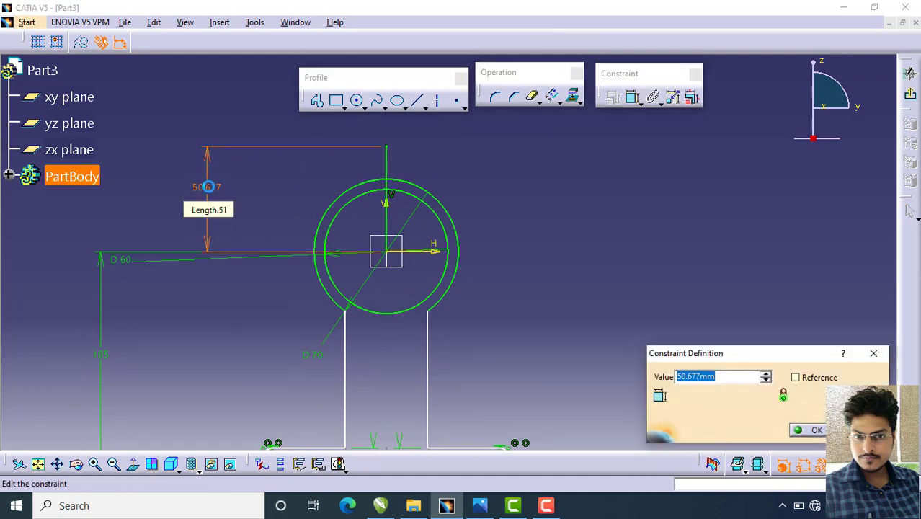
text(62)
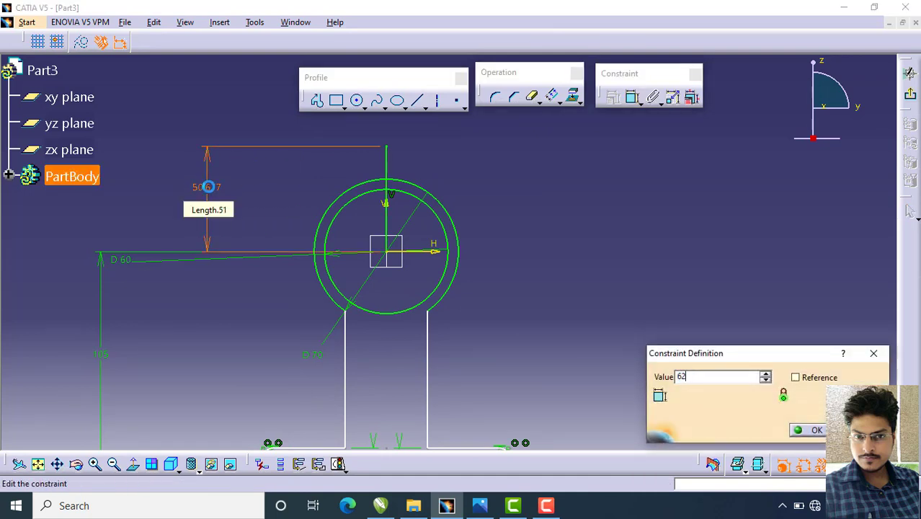
key(Return)
Offset the 62 mm vertical line by 2.5 mm to both sides to form the slot edges
middle_drag(525, 157, 548, 167)
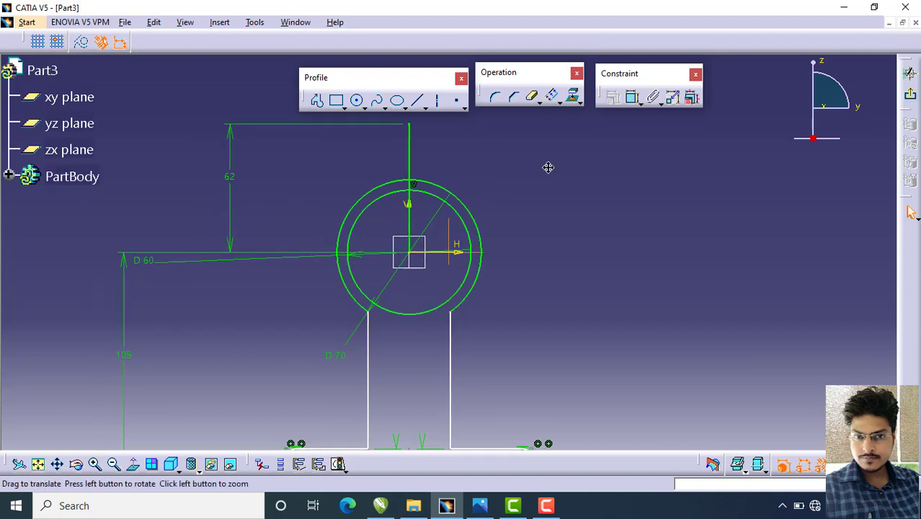
click(410, 147)
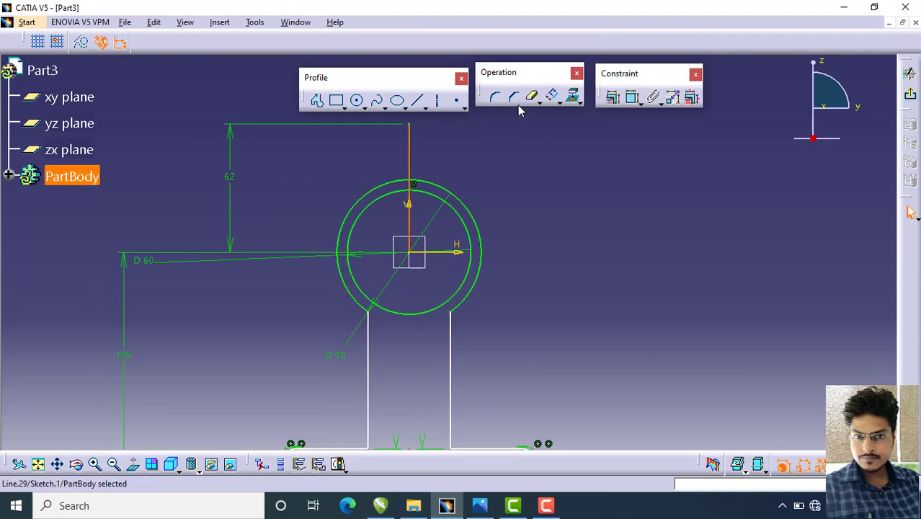
click(551, 96)
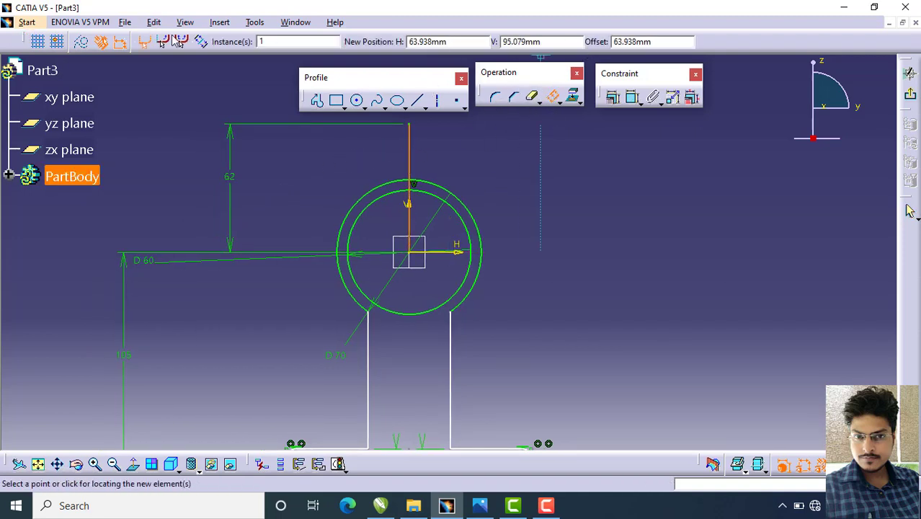
click(641, 41)
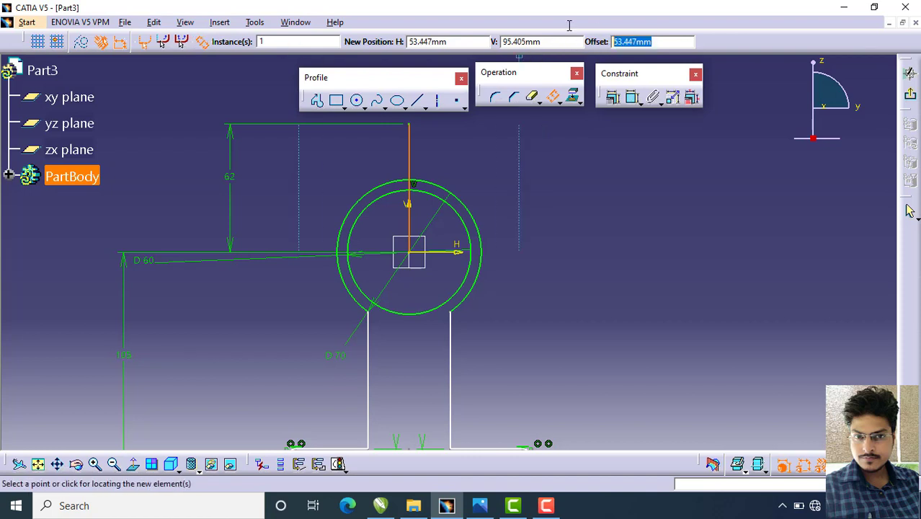
text(2.5)
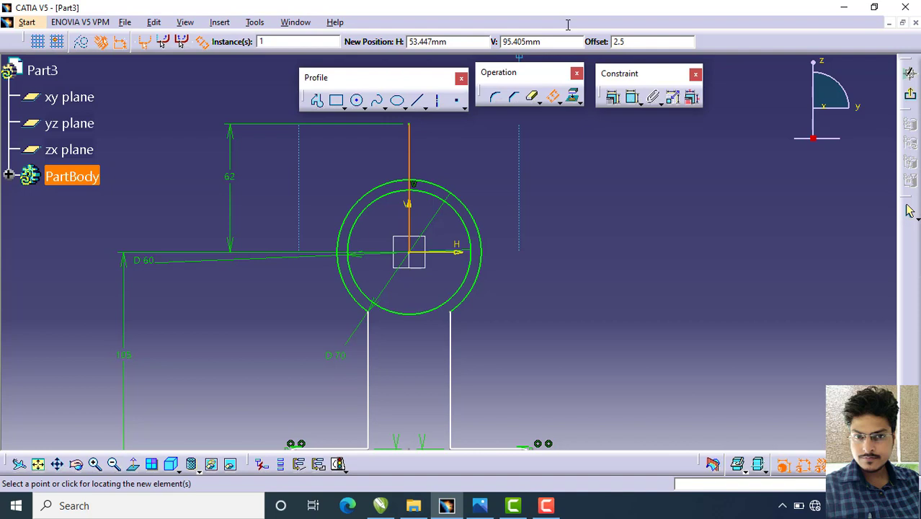
key(Return)
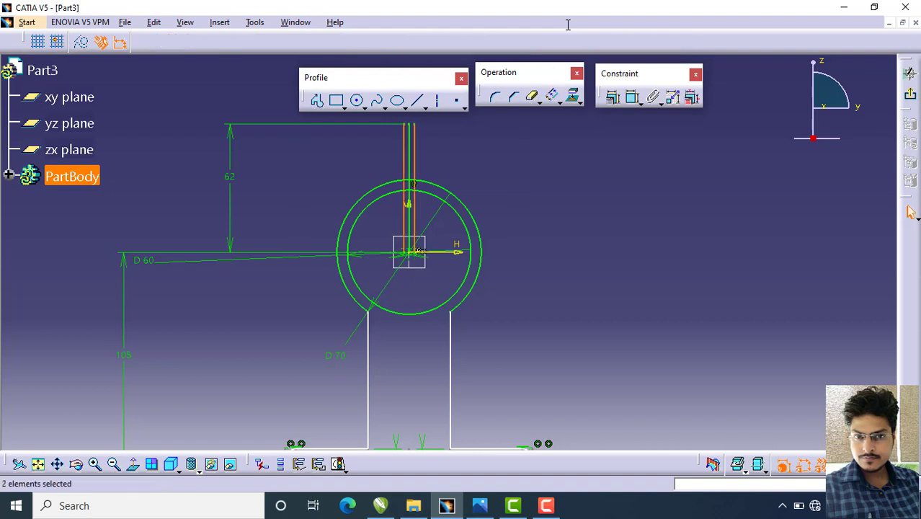
Sketch a horizontal line about 45 mm long outward from the upper end of the right slot edge
middle_drag(513, 153, 538, 157)
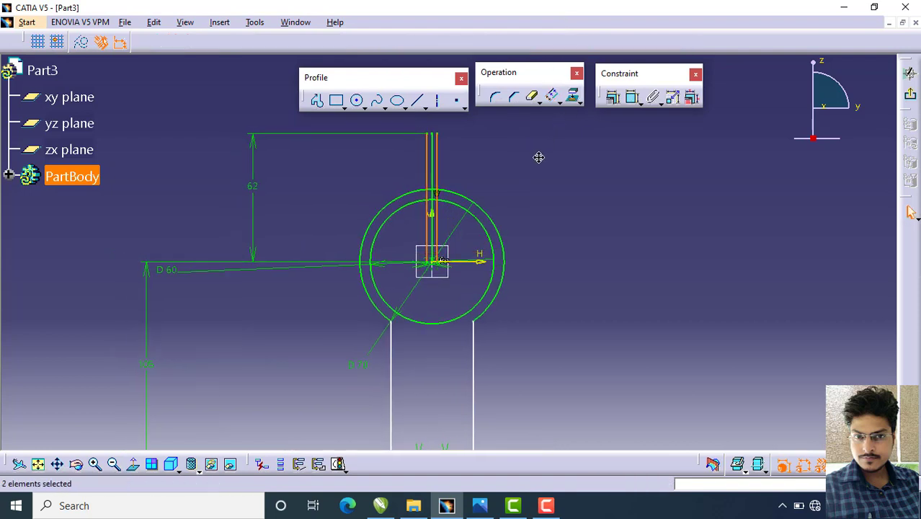
click(417, 99)
click(437, 133)
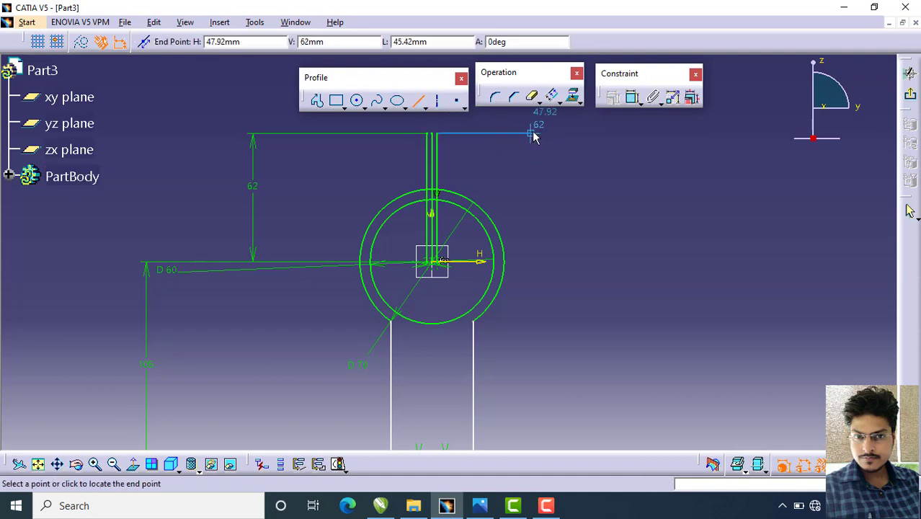
click(531, 133)
key(Escape)
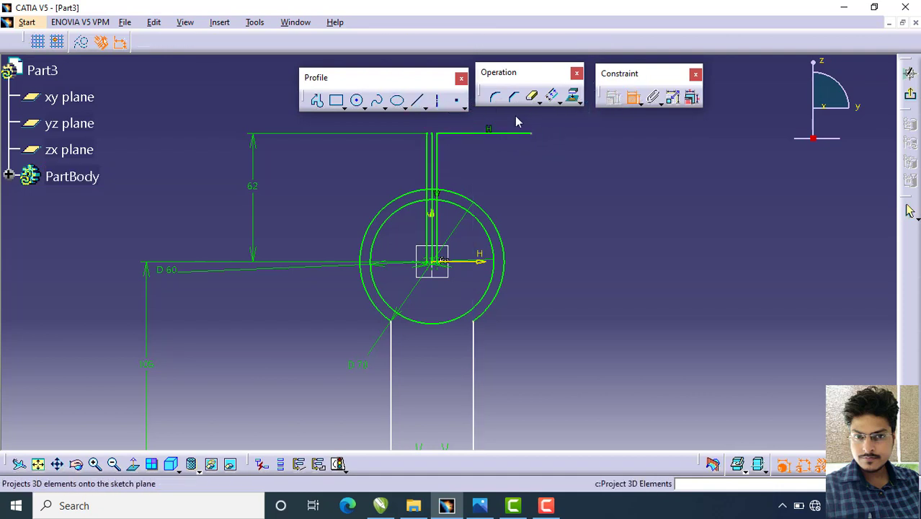
Dimension the horizontal line on the slot's right side and set its length to 18 mm
middle_drag(516, 119, 524, 159)
click(524, 180)
click(516, 154)
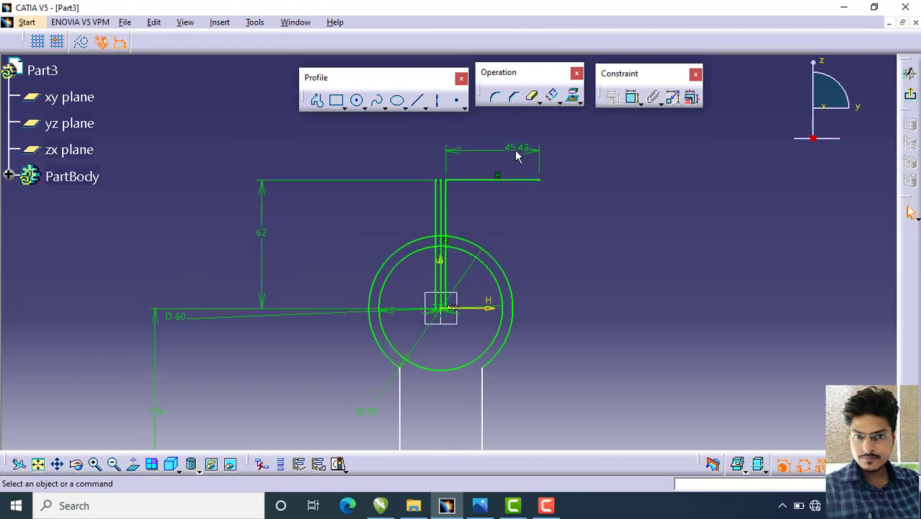
click(494, 146)
double_click(497, 149)
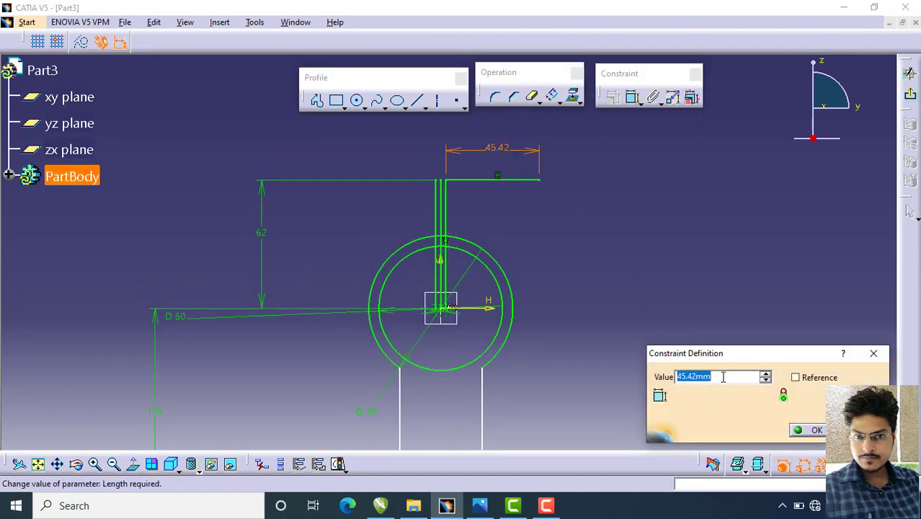
text(1)
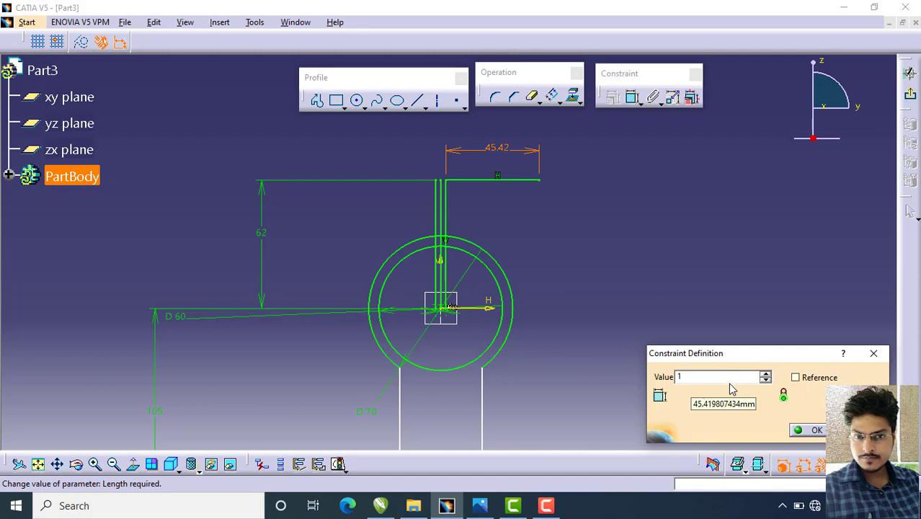
text(8)
click(803, 430)
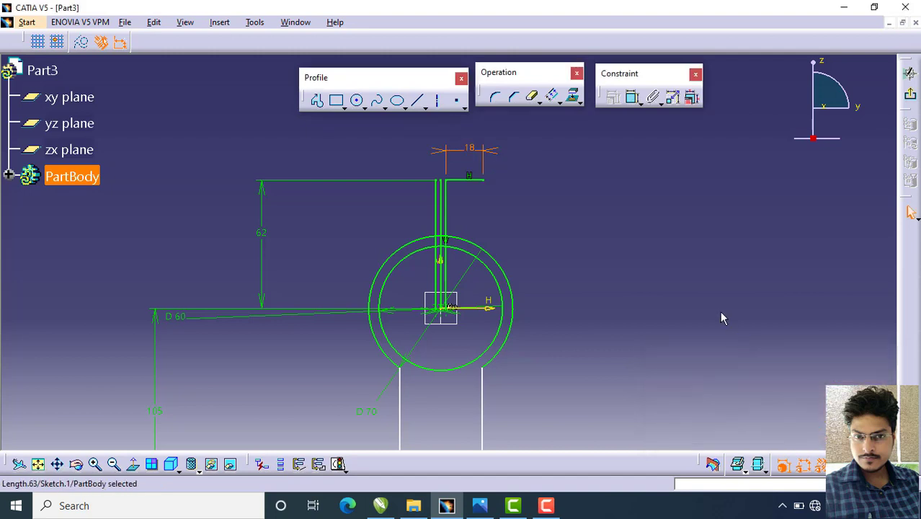
Sketch a horizontal line about 50 mm long outward from the upper end of the left slot edge
click(418, 100)
click(438, 181)
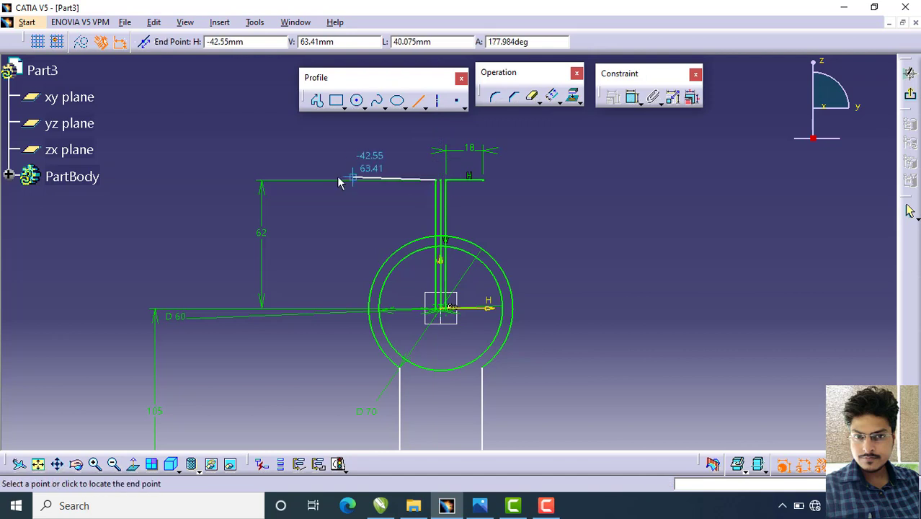
click(334, 183)
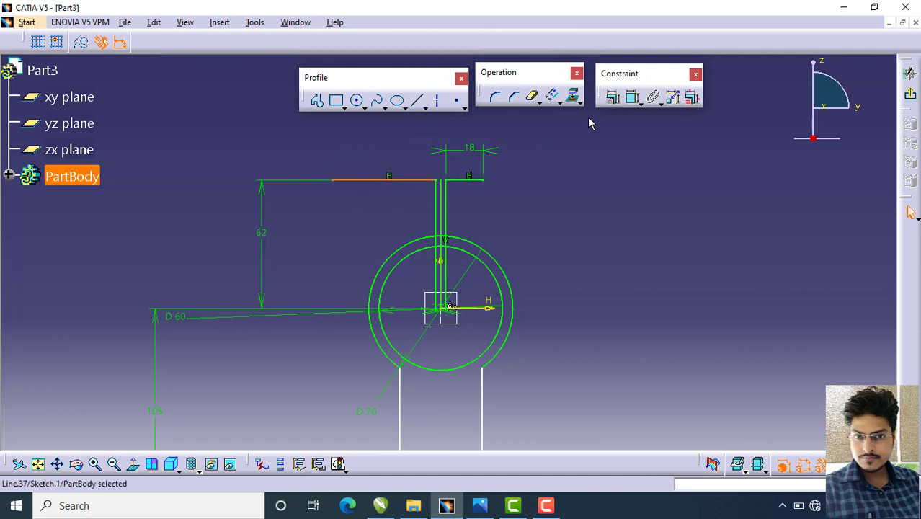
Dimension the horizontal line on the slot's left side and set its length to 18 mm
click(632, 97)
click(389, 152)
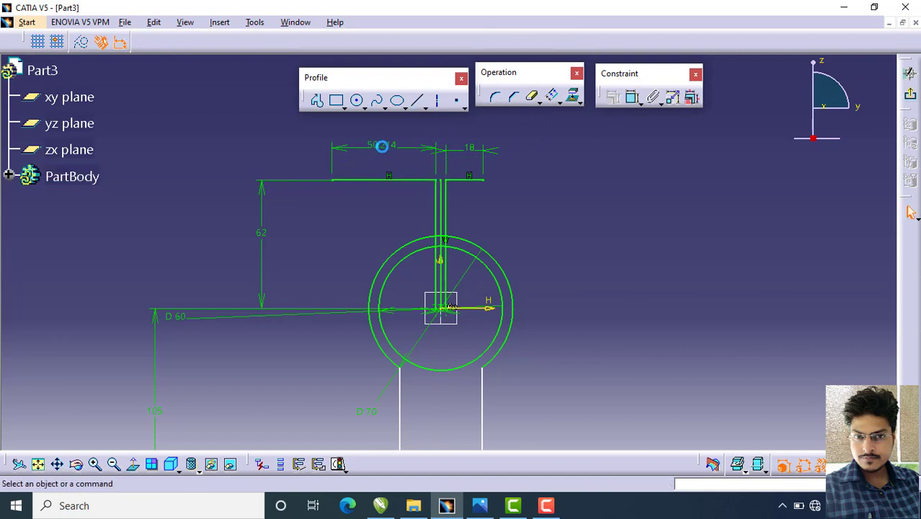
double_click(381, 146)
text(18)
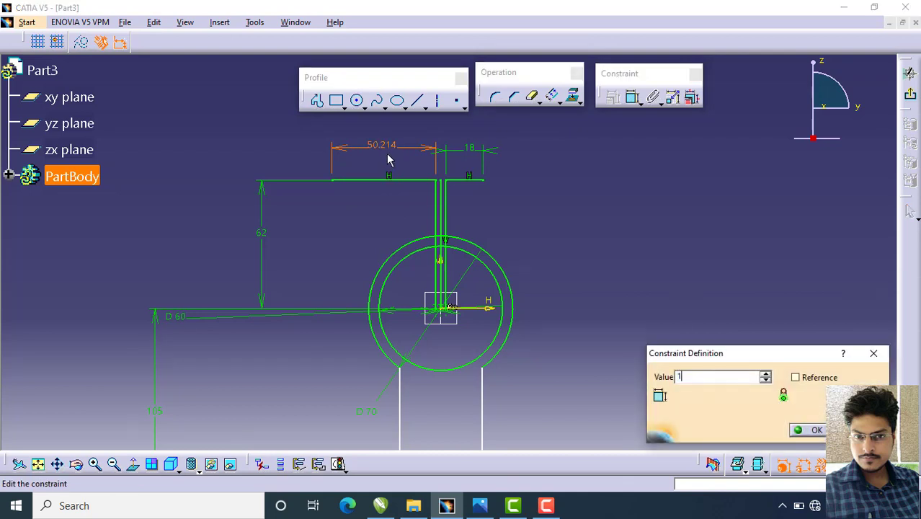
key(Return)
Switch to Photos to examine the clamp's two upper arms and slot in 2.jpg, and return to CATIA
middle_drag(603, 201, 585, 187)
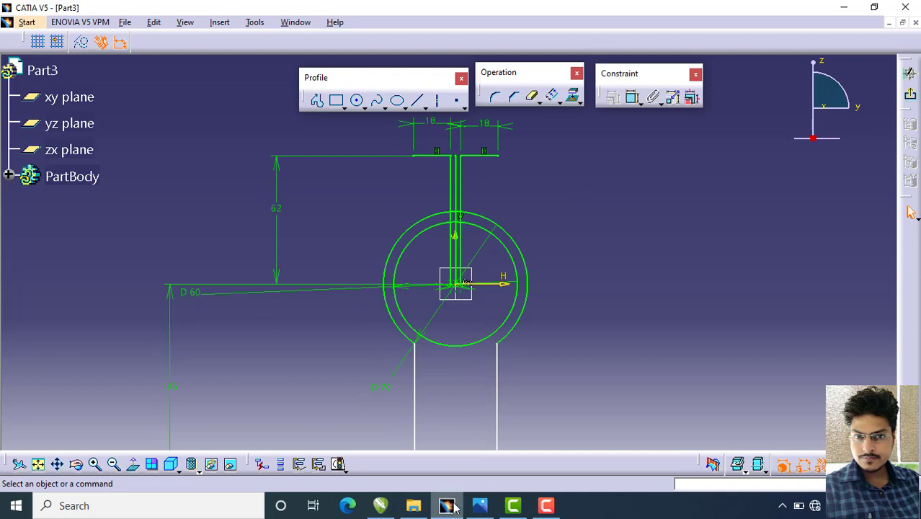
click(479, 505)
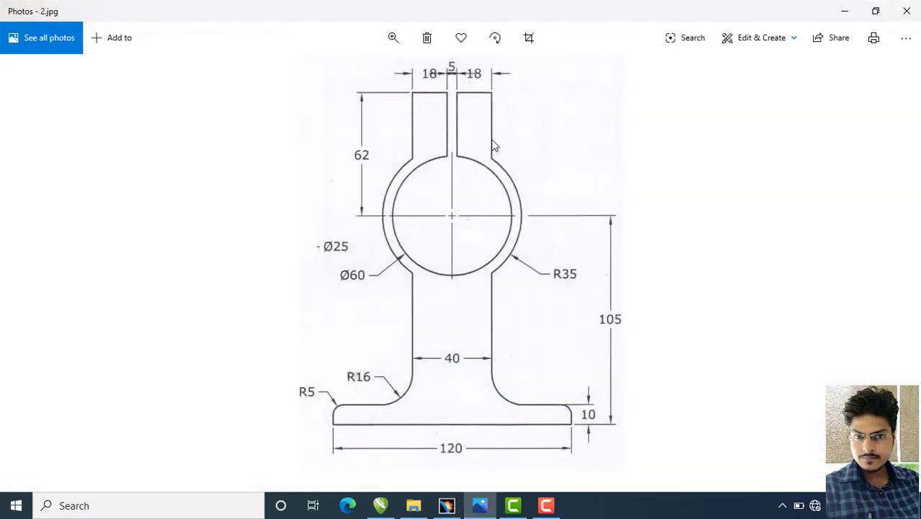
click(400, 173)
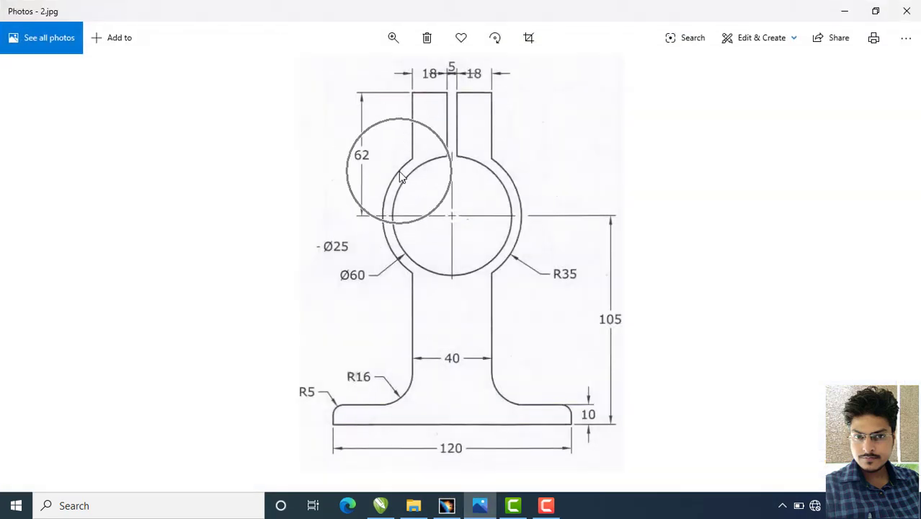
click(448, 124)
click(448, 123)
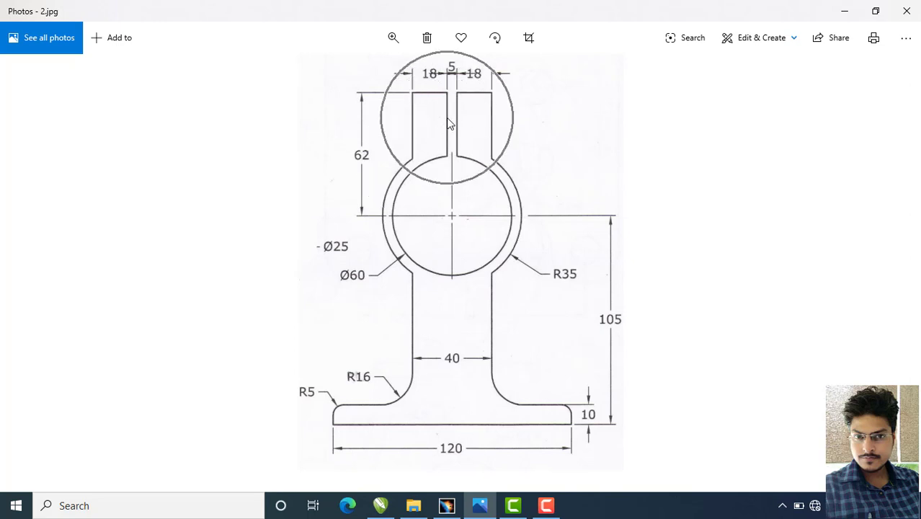
click(416, 124)
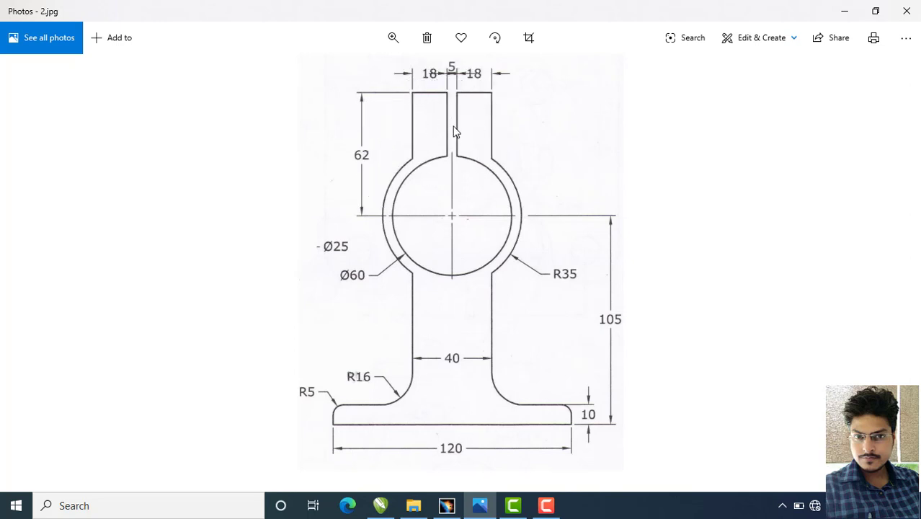
click(508, 129)
click(481, 505)
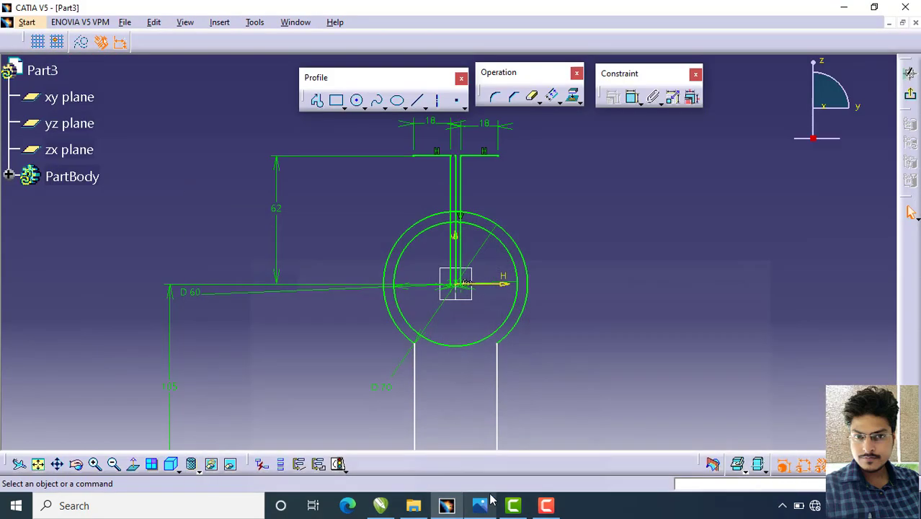
Sketch vertical lines downward into the ring from the outer ends of both upper horizontal lines, the left one about 54 mm long
click(418, 101)
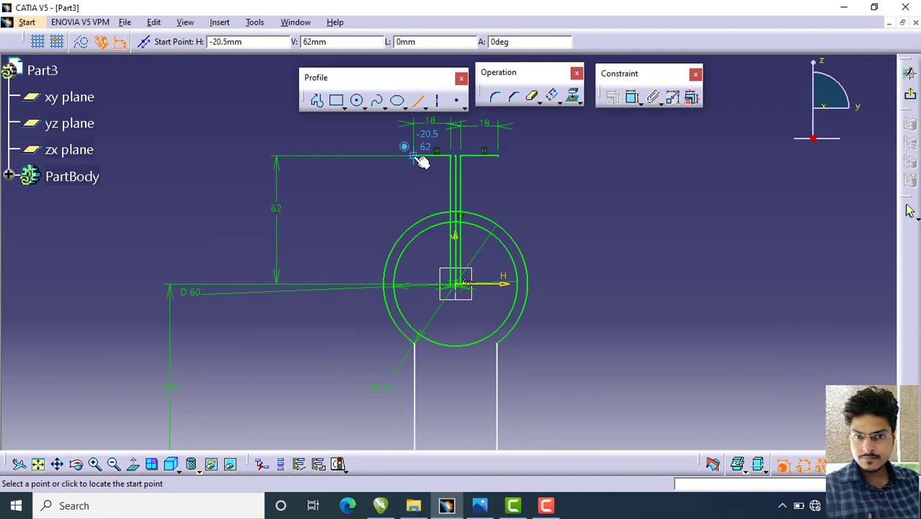
click(414, 157)
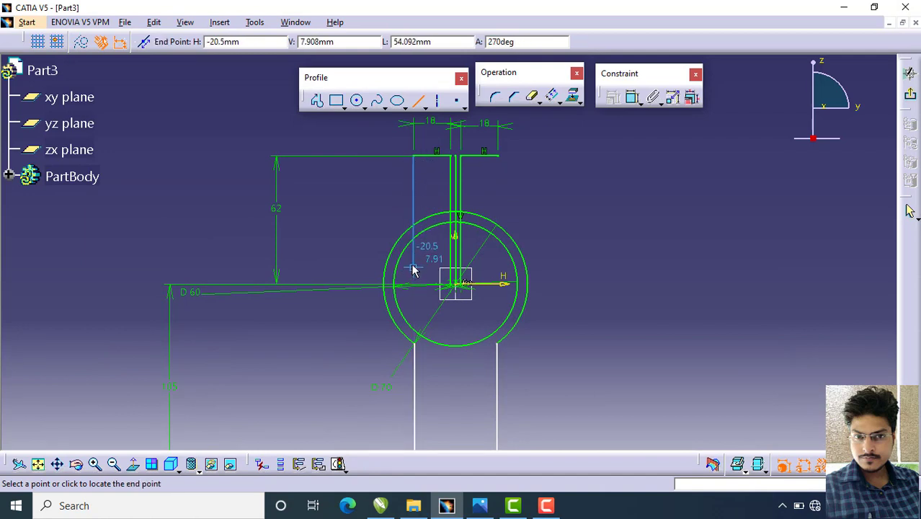
click(413, 265)
click(418, 100)
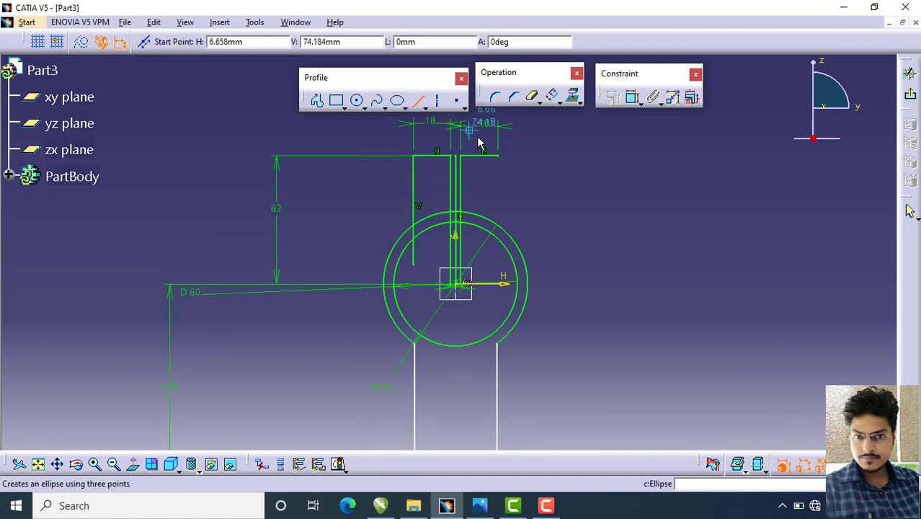
click(497, 155)
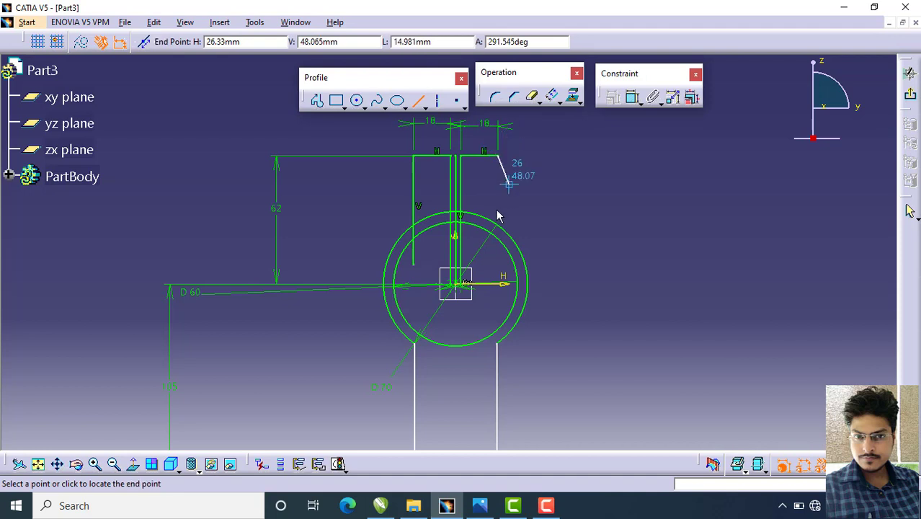
click(497, 259)
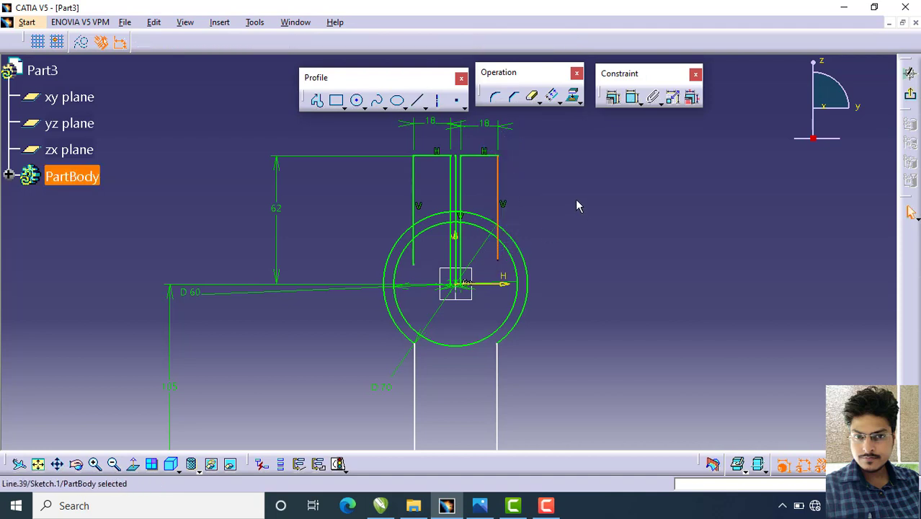
Quick-trim the new vertical lines' ends inside the ring and the outer circle's arcs across both arms
click(532, 99)
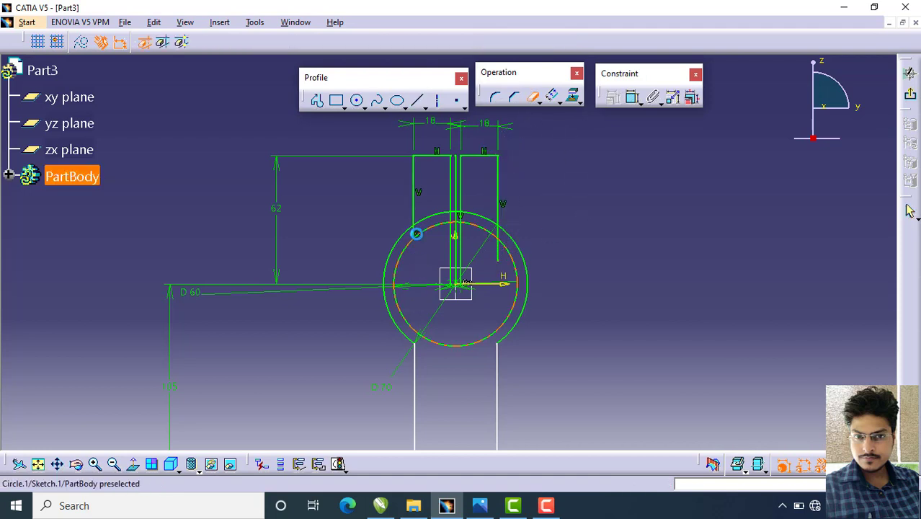
click(418, 235)
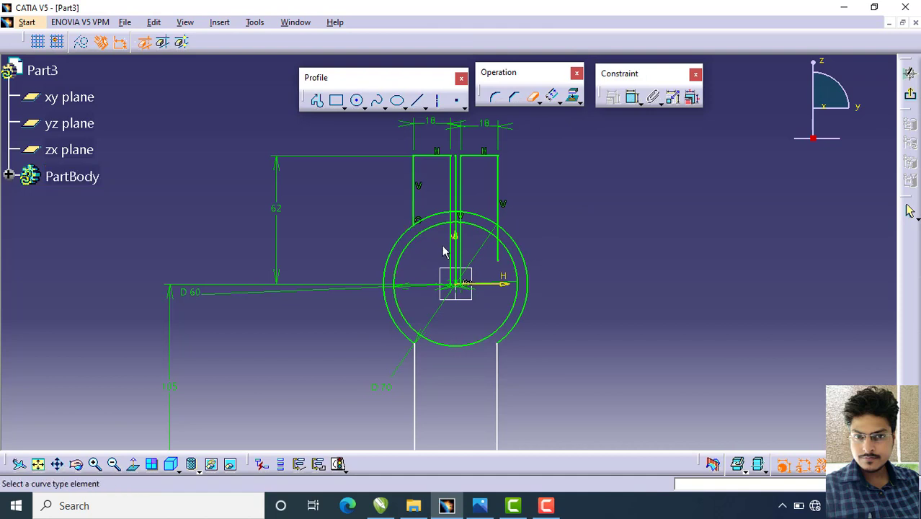
click(502, 235)
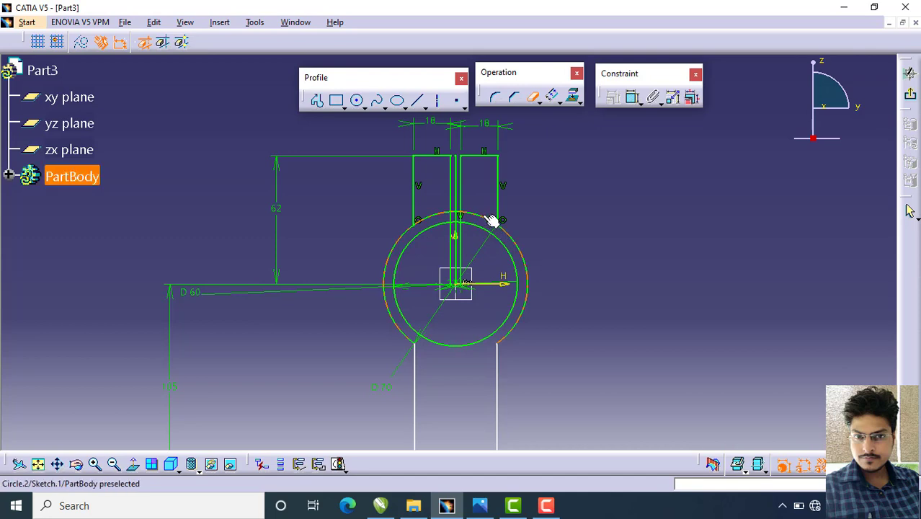
click(477, 218)
click(439, 215)
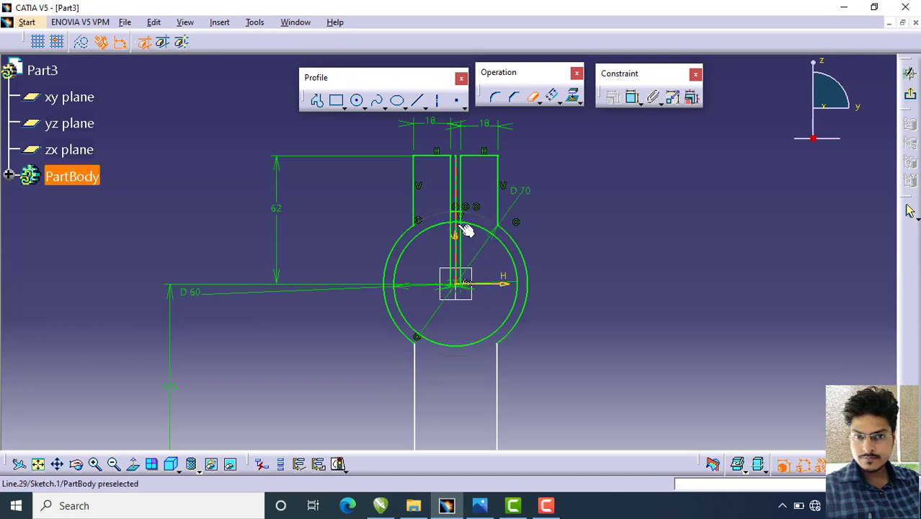
Trim away the slot's centre line, the leftover outer arc, the slot edges inside the inner circle and the inner arc across the slot
mouse_move(465, 224)
middle_down()
mouse_move(467, 154)
mouse_move(454, 240)
middle_up()
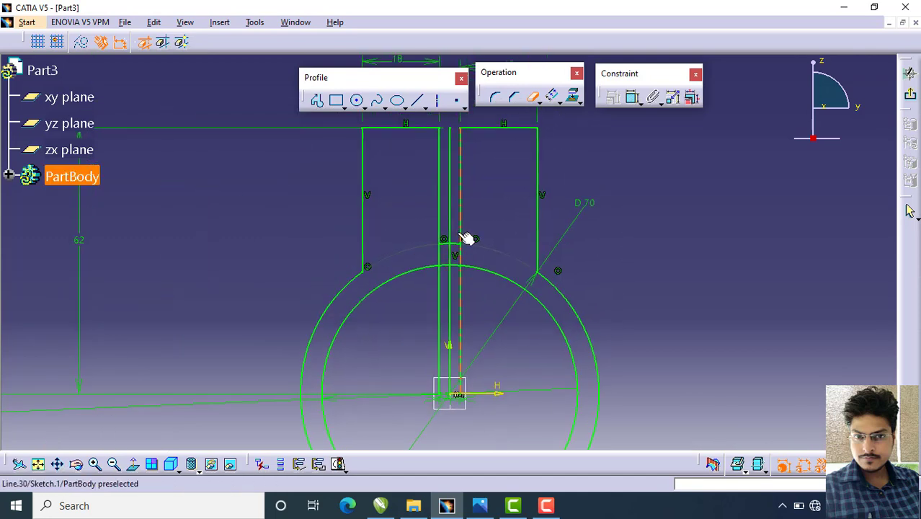
click(459, 183)
click(488, 278)
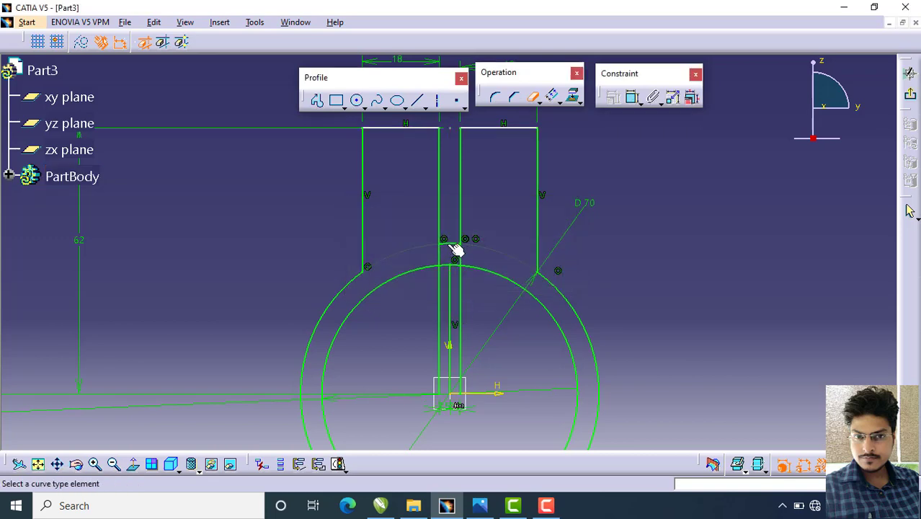
click(456, 292)
mouse_move(489, 257)
middle_down()
mouse_move(514, 232)
mouse_move(512, 281)
middle_up()
click(483, 282)
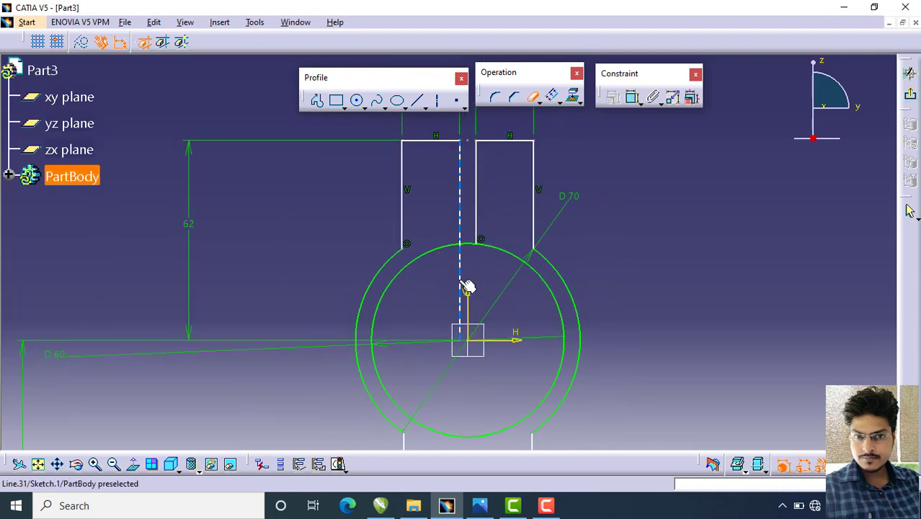
click(461, 283)
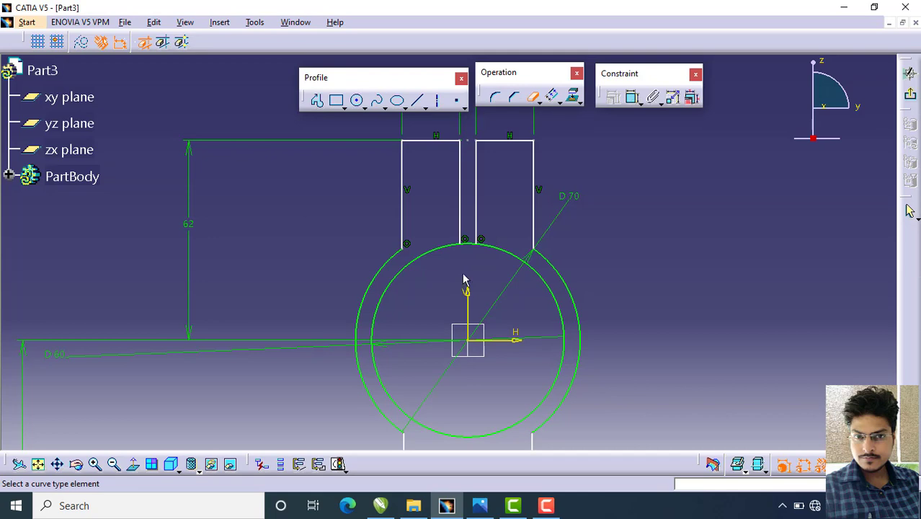
click(477, 246)
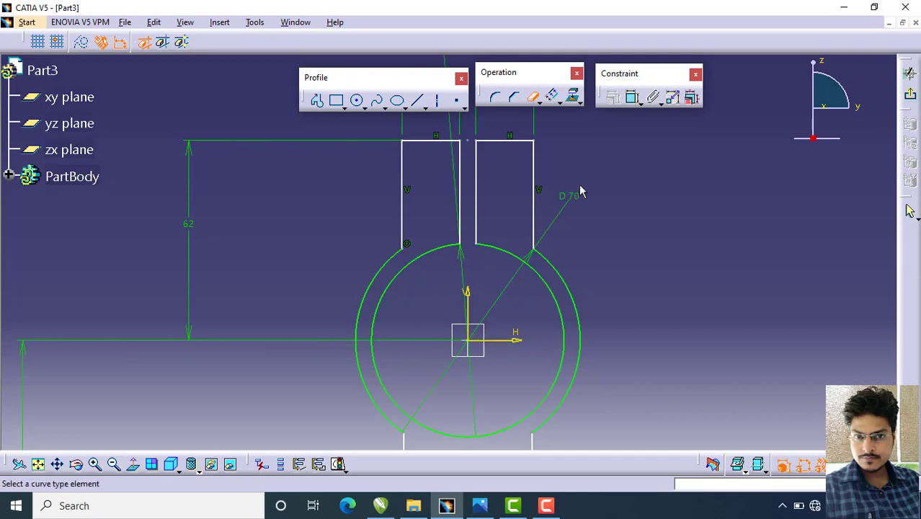
Round the inner corner between the left upright edge and the base's upper edge with a 16 mm radius
mouse_move(580, 191)
middle_down()
mouse_move(626, 173)
mouse_move(620, 226)
mouse_move(589, 157)
mouse_move(596, 175)
mouse_move(585, 181)
middle_up()
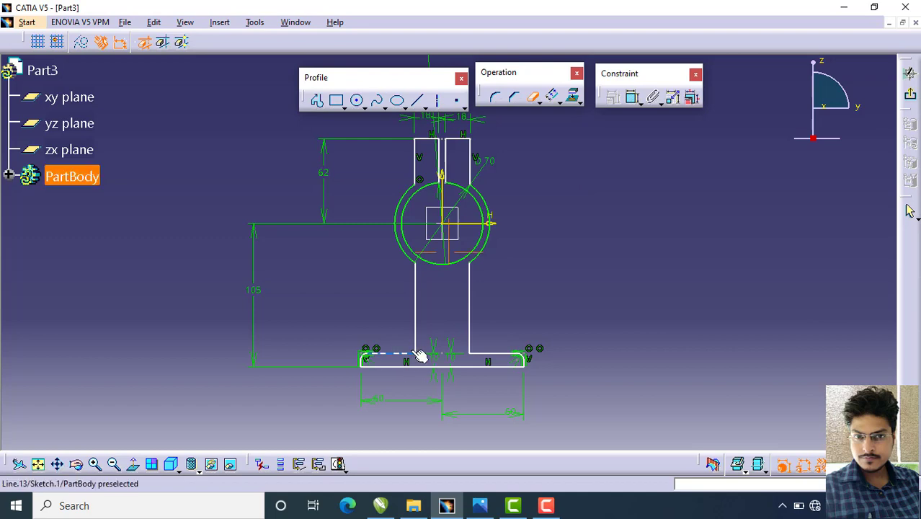
mouse_move(421, 354)
middle_down()
mouse_move(421, 246)
mouse_move(460, 199)
mouse_move(461, 210)
mouse_move(451, 126)
middle_up()
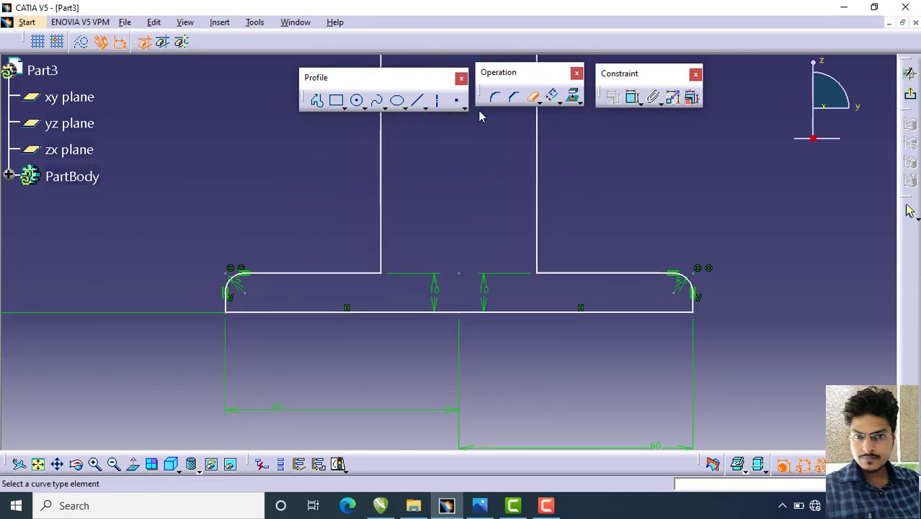
click(494, 96)
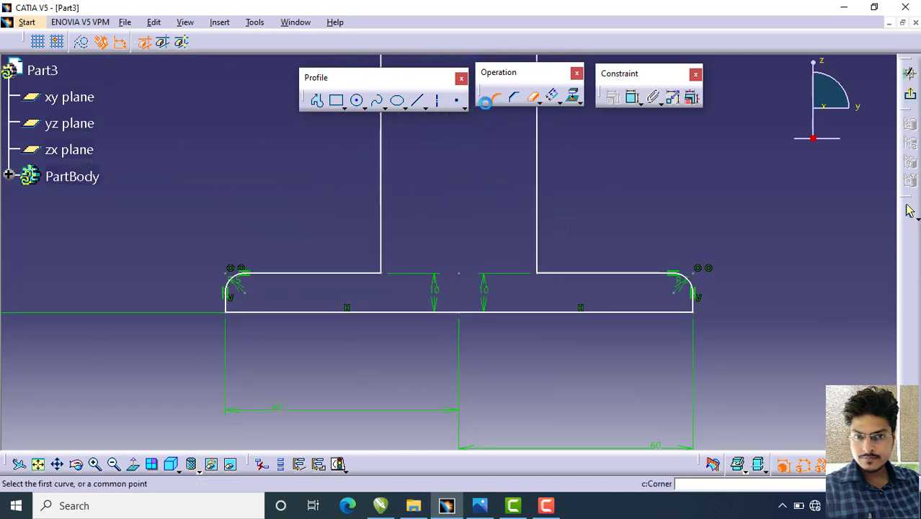
click(358, 272)
click(381, 243)
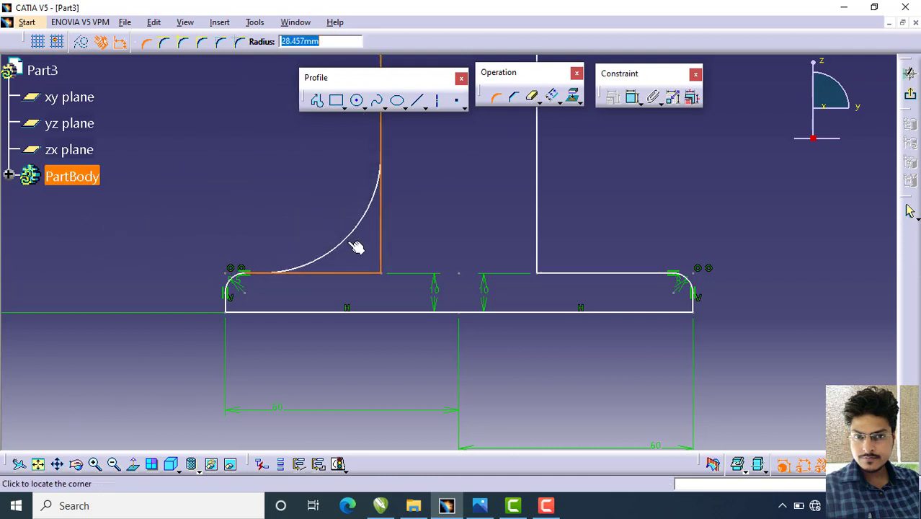
text(16)
key(Return)
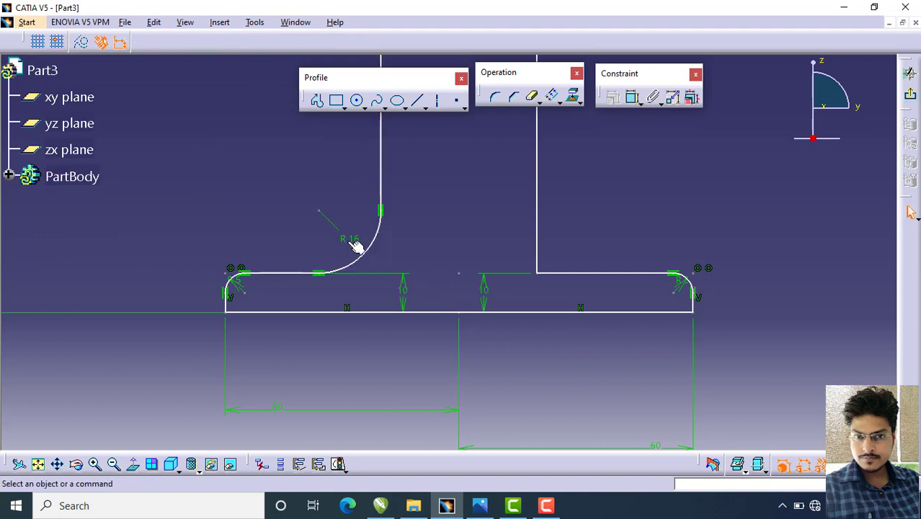
Round the inner corner between the right upright edge and the base's upper edge with a 16 mm radius
click(494, 96)
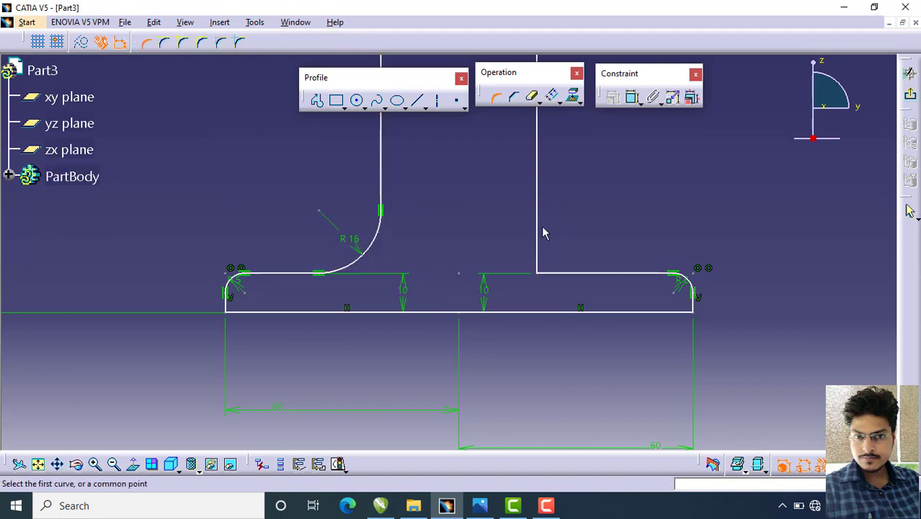
click(541, 228)
click(574, 280)
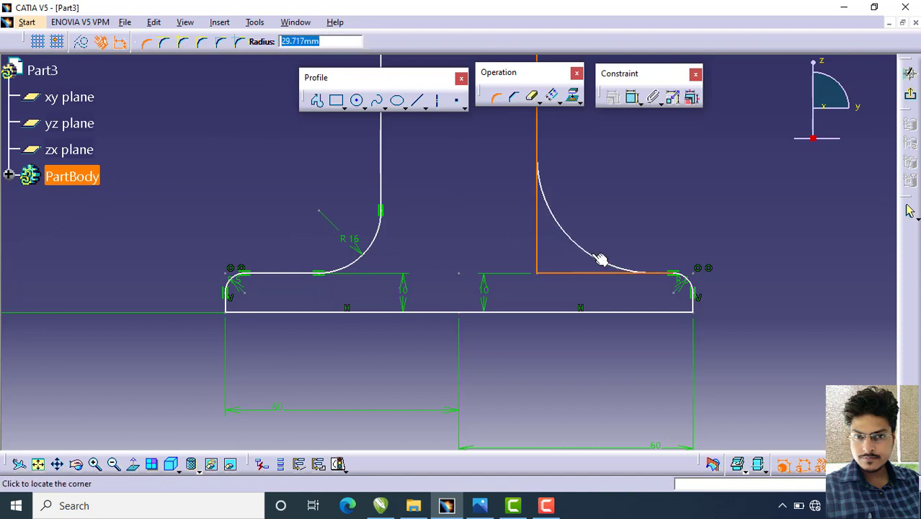
text(16)
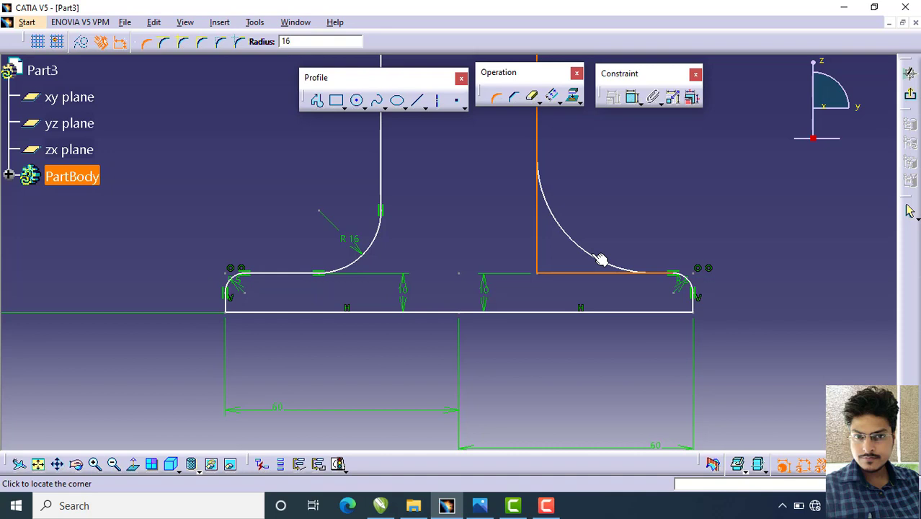
key(Return)
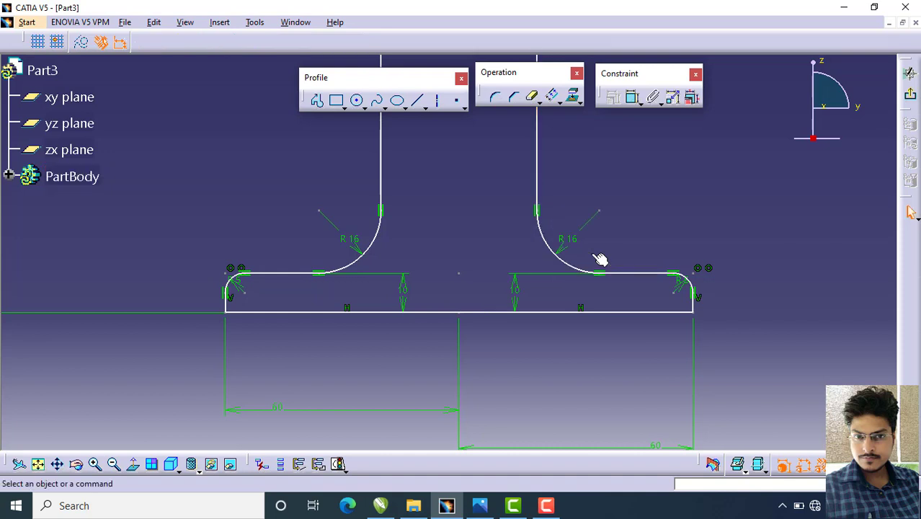
Exit the sketch and pad the finished bracket profile to a length of 20 mm
middle_drag(565, 258, 566, 270)
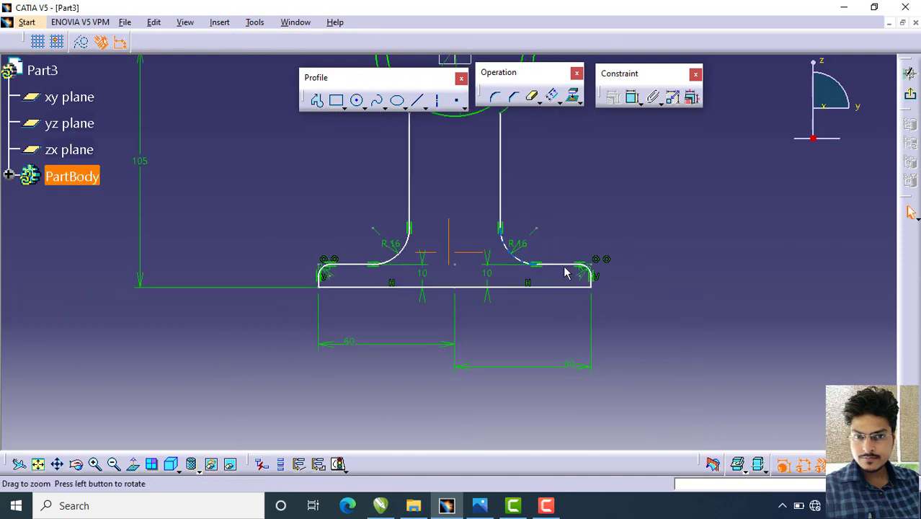
mouse_move(567, 234)
middle_down()
mouse_move(581, 315)
mouse_move(581, 268)
mouse_move(586, 304)
mouse_move(577, 281)
mouse_move(580, 297)
middle_up()
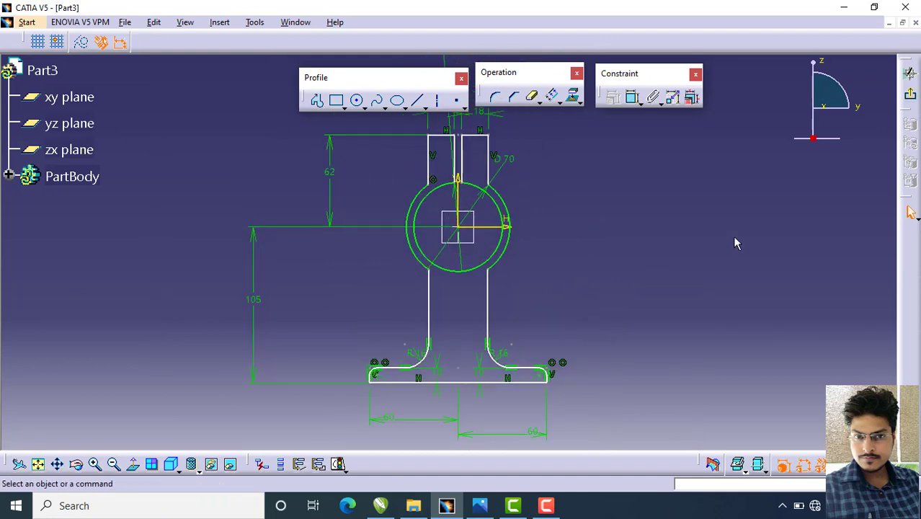
click(911, 99)
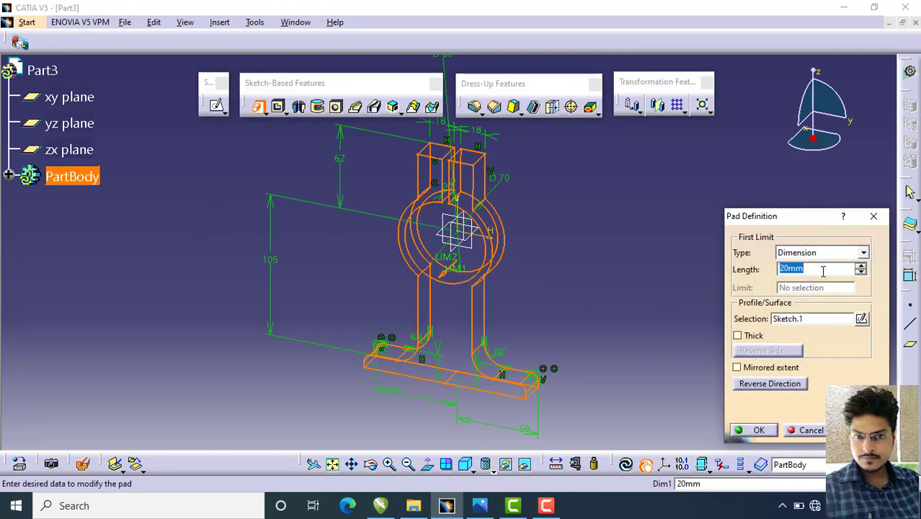
click(759, 430)
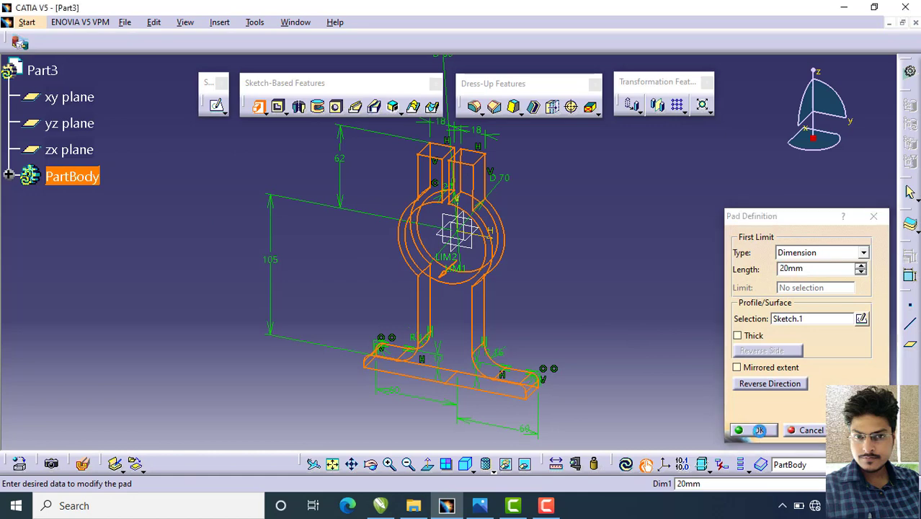